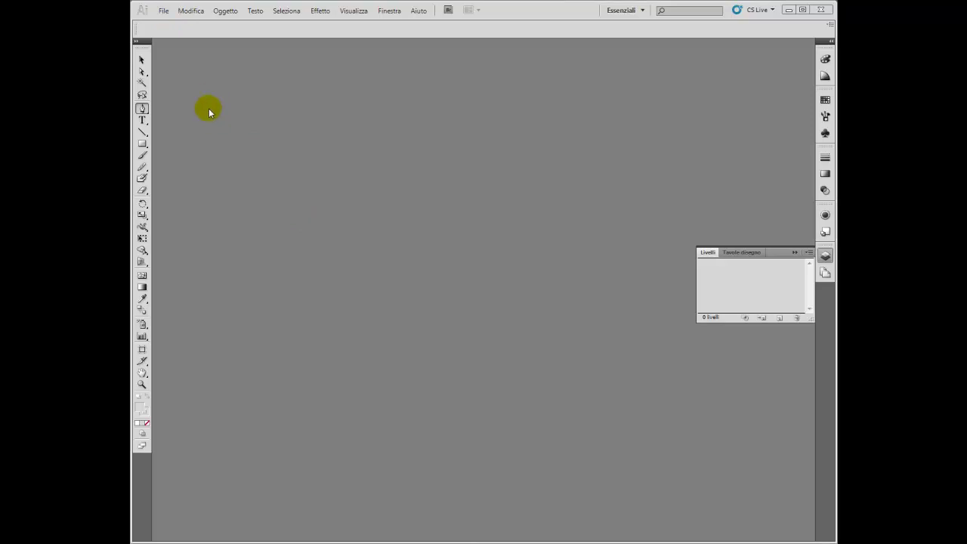
Step: Create a new blank A4 (210 × 297 mm) document, Senza titolo-6
click(164, 10)
click(175, 22)
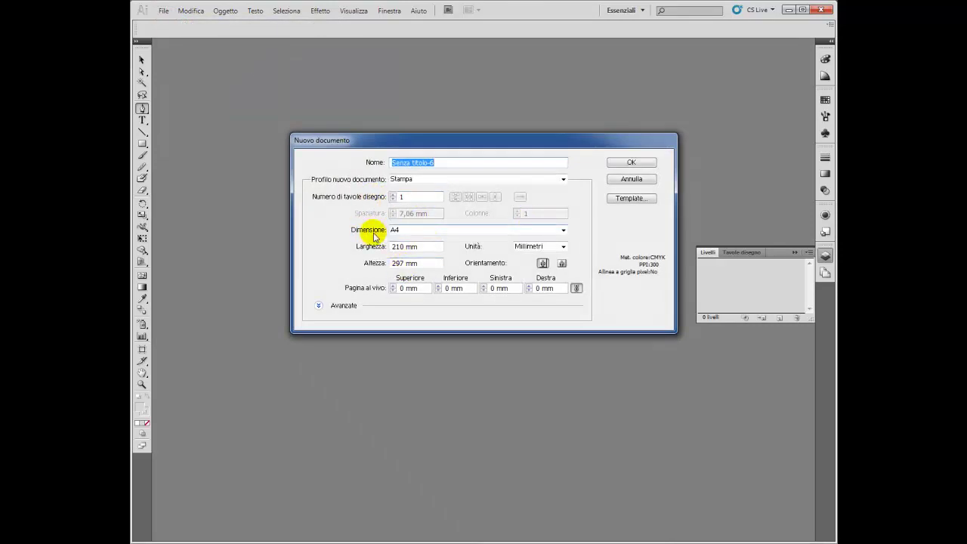
click(631, 163)
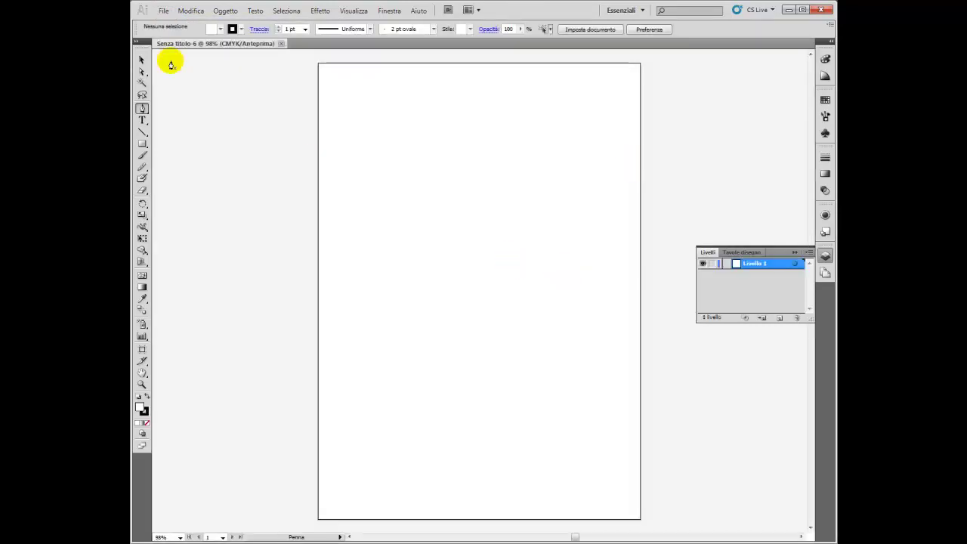
Step: Open the file dolly_man.pdf
click(162, 11)
click(179, 48)
click(246, 55)
click(424, 210)
Step: Select the whole body figure group and nudge it left
click(142, 58)
click(565, 108)
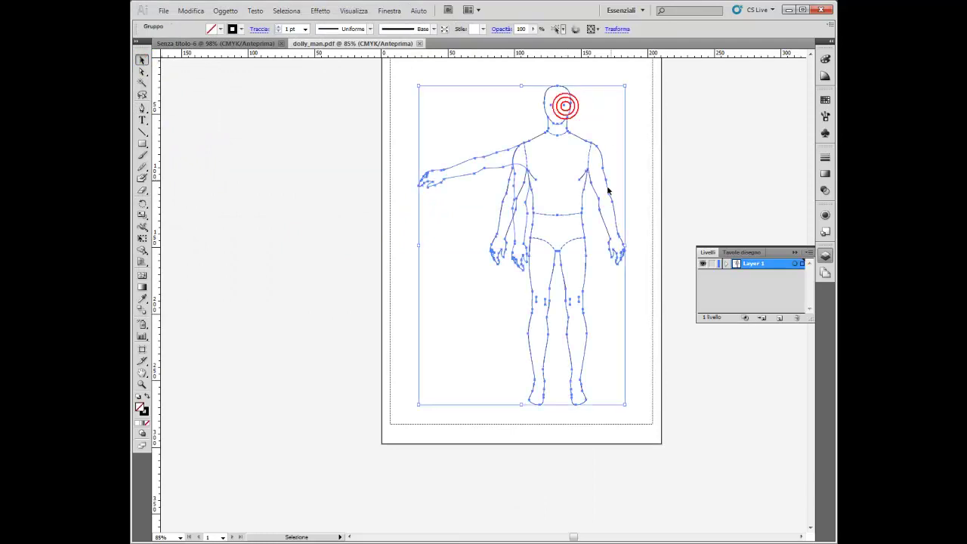
key(Left)
key(Left)
key(Left)
key(Left)
key(Left)
key(Left)
key(Left)
key(Left)
key(Left)
key(Left)
key(Left)
key(Left)
key(Left)
key(Left)
key(Left)
key(Left)
key(Left)
key(Left)
key(Left)
key(Left)
key(Left)
key(Left)
key(Left)
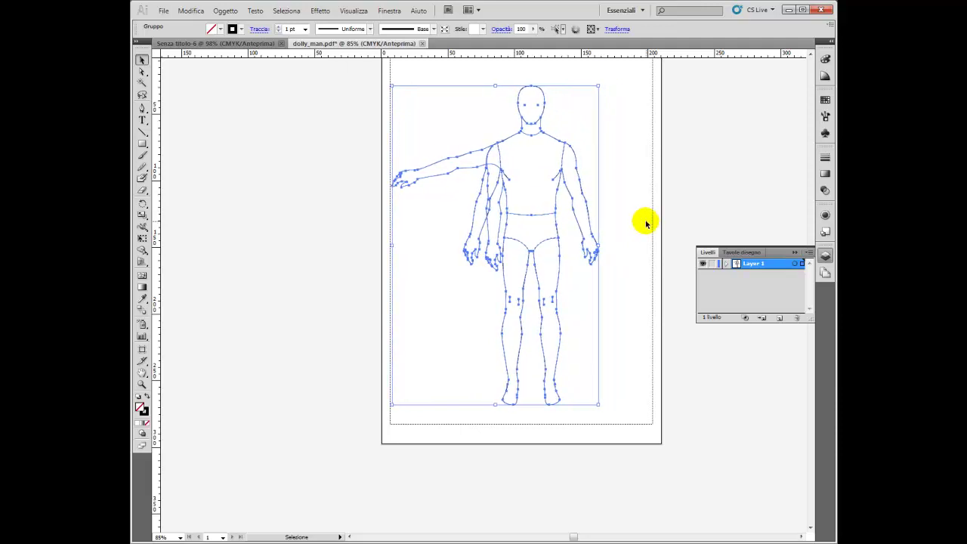
key(Left)
key(Left)
Step: Drag a vertical guide down the centre of the figure
scroll(641, 217, up, 3)
scroll(641, 217, up, 1)
drag(156, 264, 527, 270)
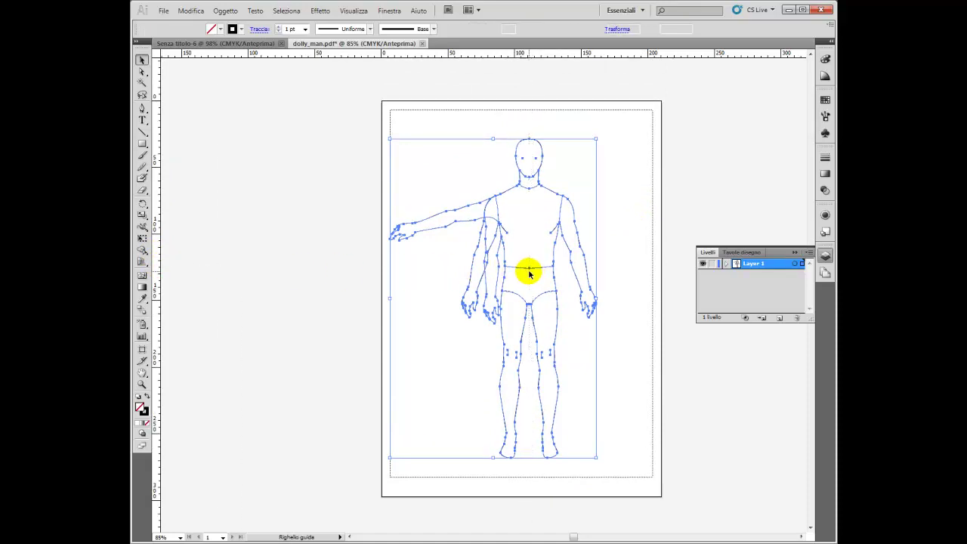
Step: Lock Layer 1 holding the figure and add a new empty layer, Livello 2, above it
click(353, 10)
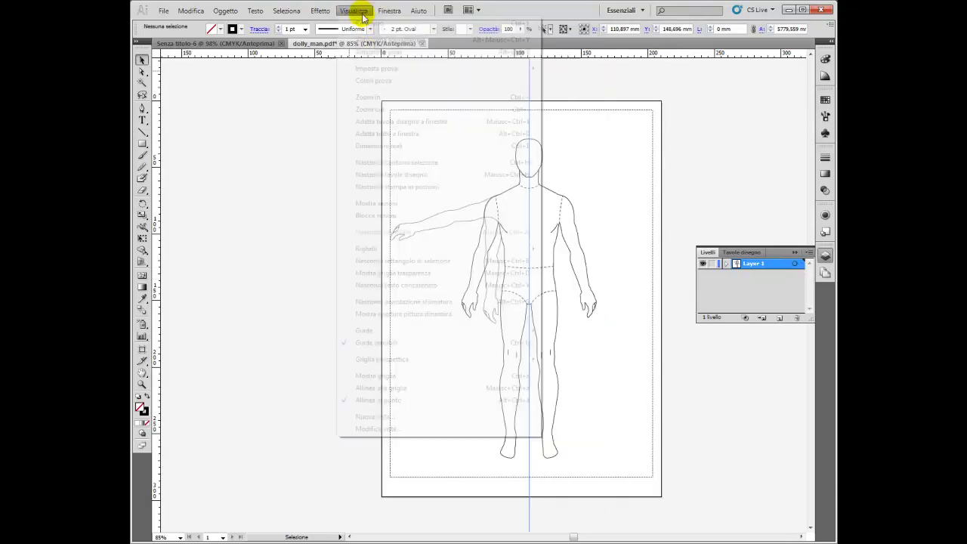
mouse_move(366, 249)
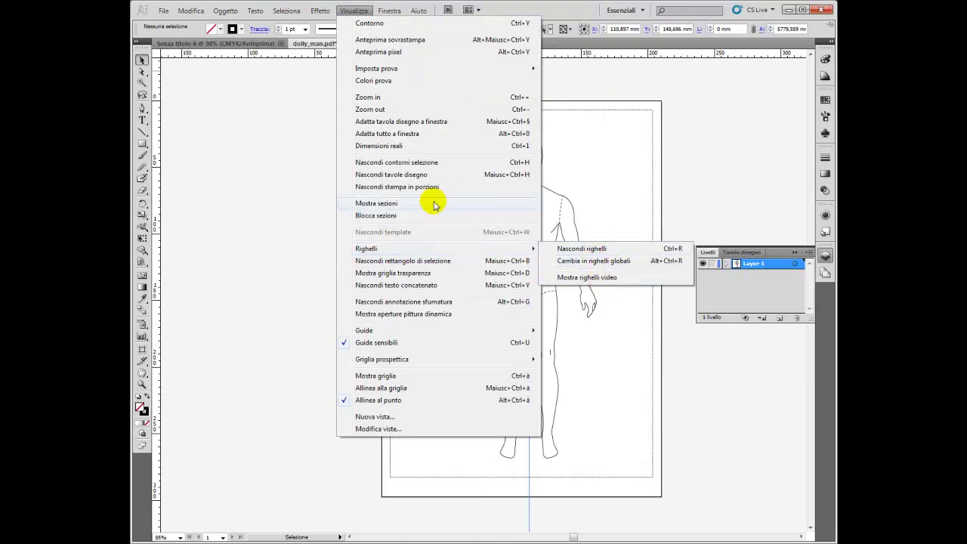
click(361, 16)
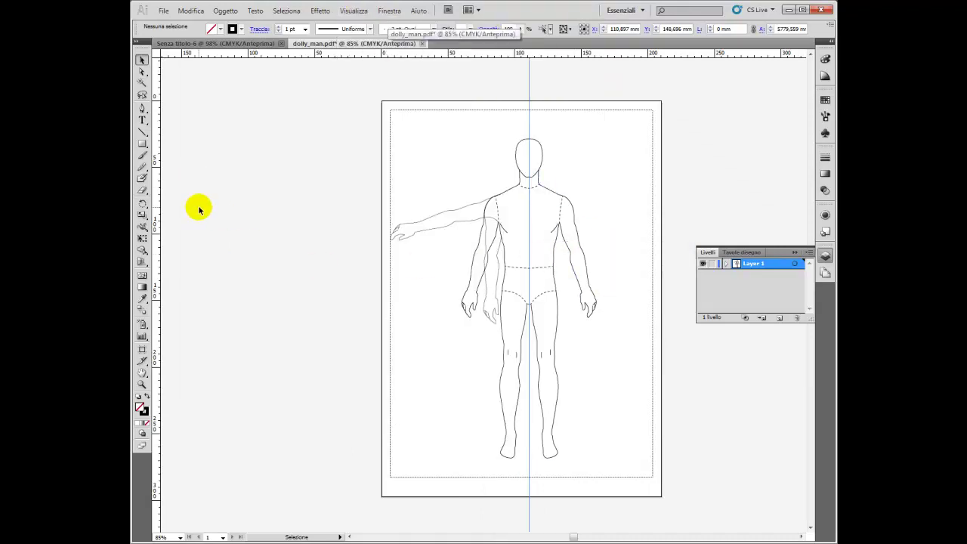
click(712, 263)
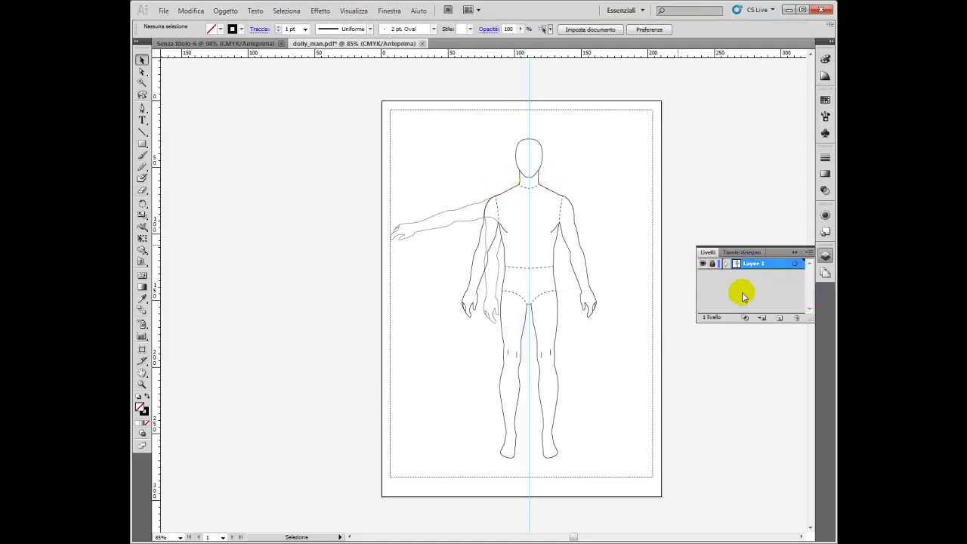
click(781, 320)
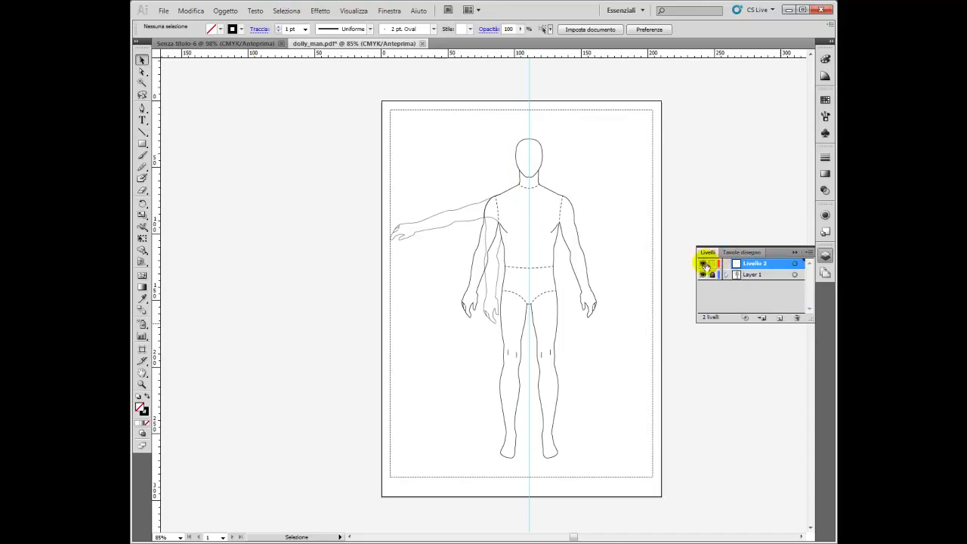
Step: Zoom in to 200% on the figure's chest
click(141, 384)
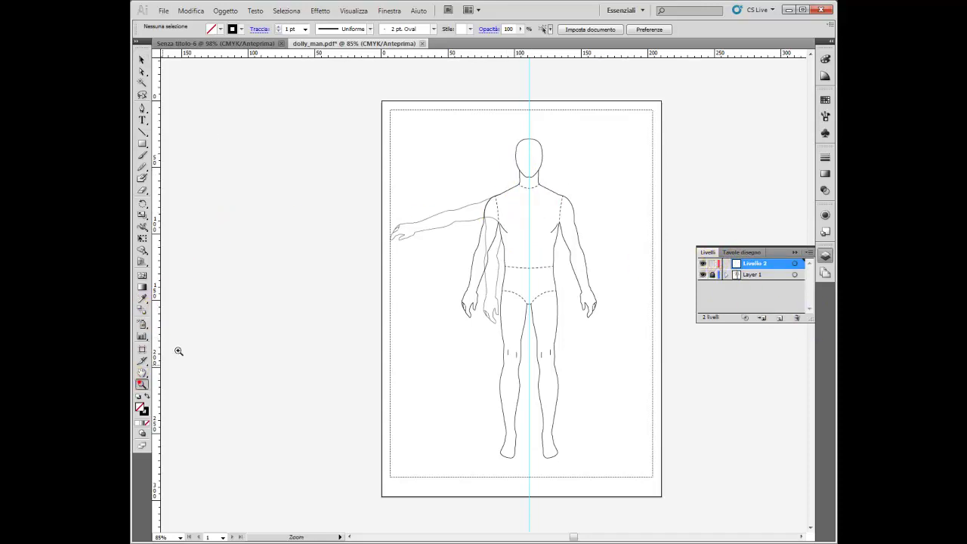
click(546, 200)
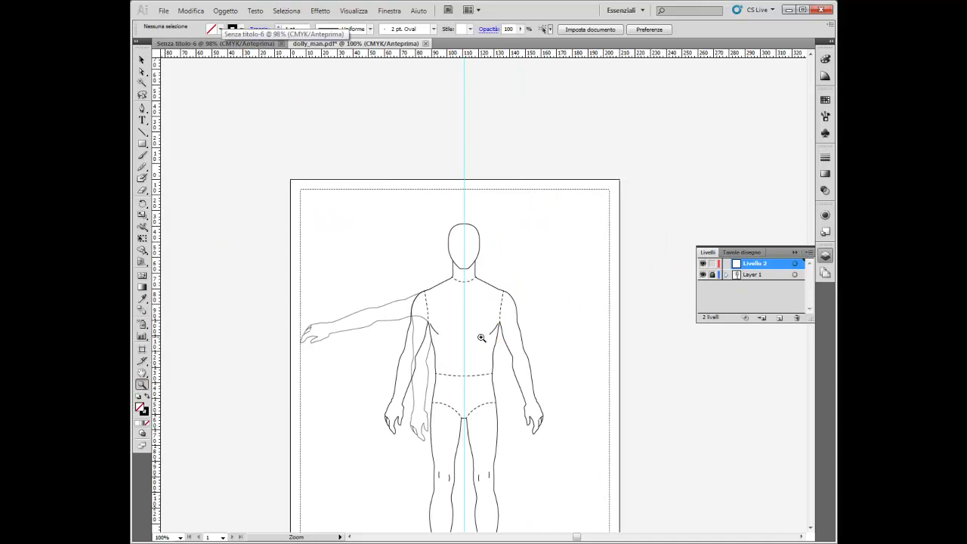
click(468, 273)
click(466, 267)
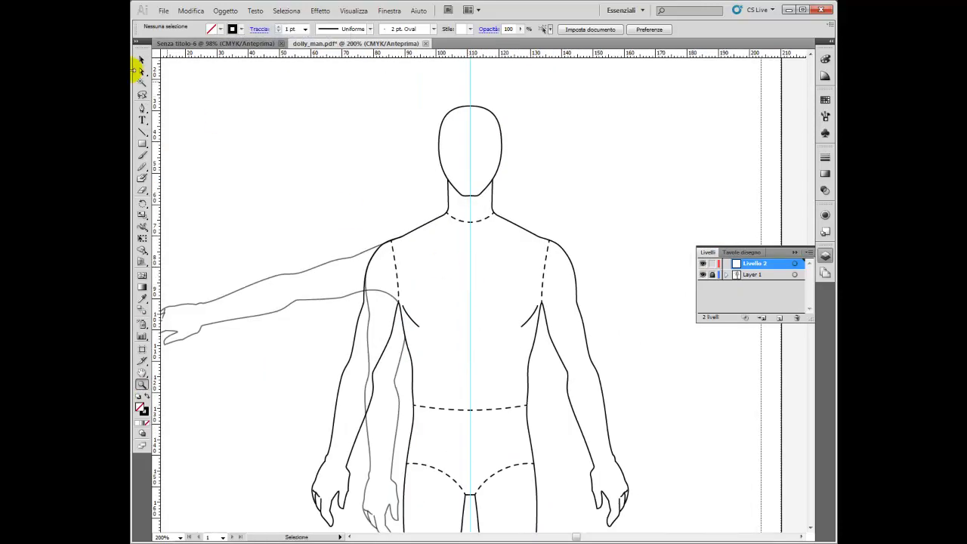
Step: Tear off the pen tools into a floating panel and move it aside
click(142, 110)
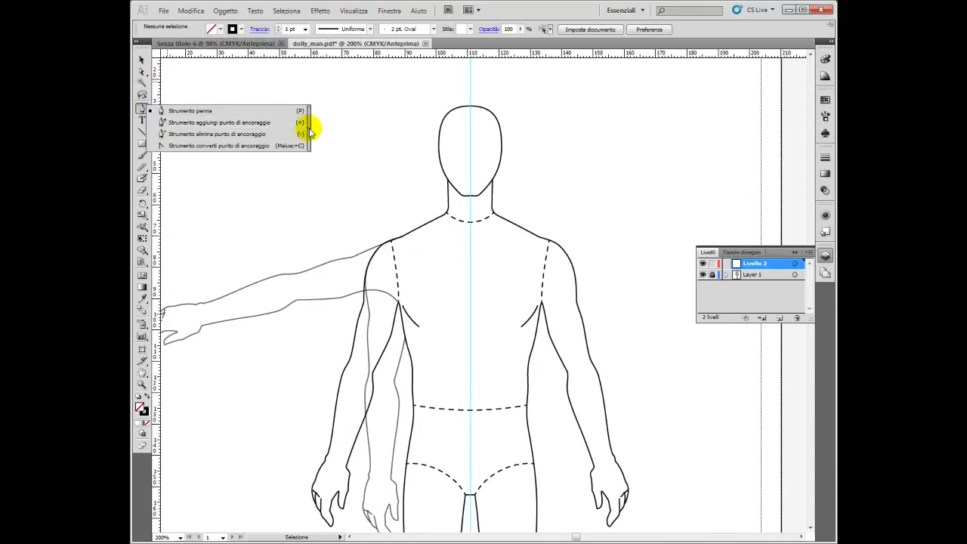
click(309, 132)
drag(179, 113, 290, 121)
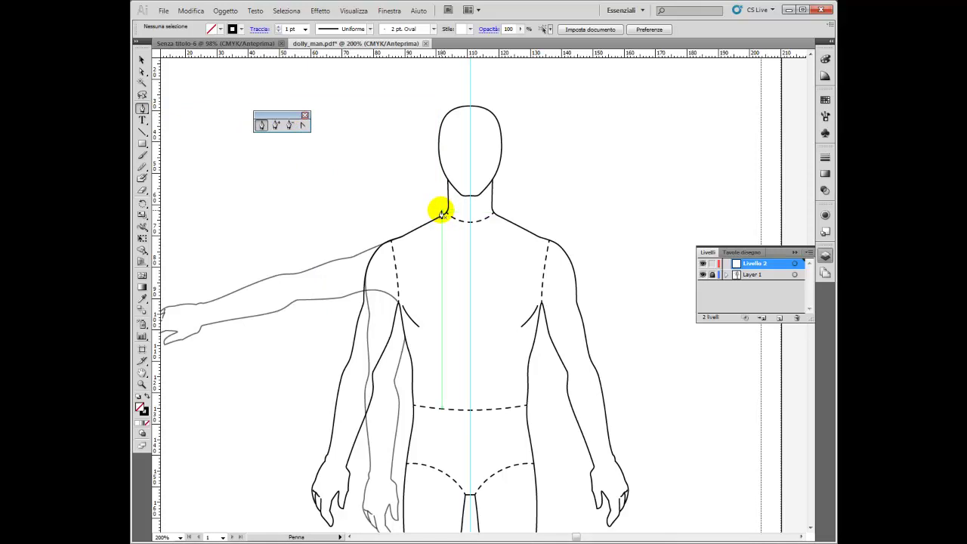
Step: Trace a pen path from the neck over the shoulder, round the armhole and down the side
click(441, 211)
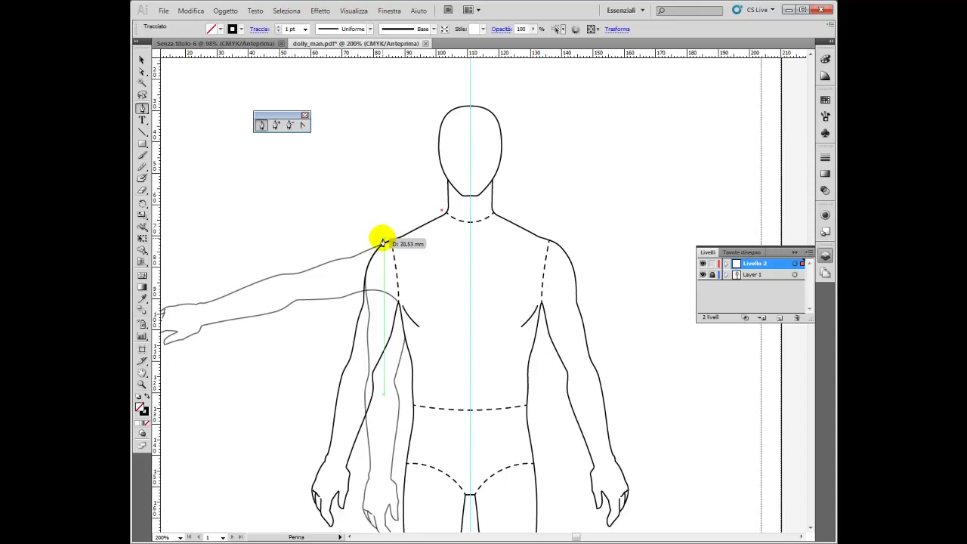
click(383, 240)
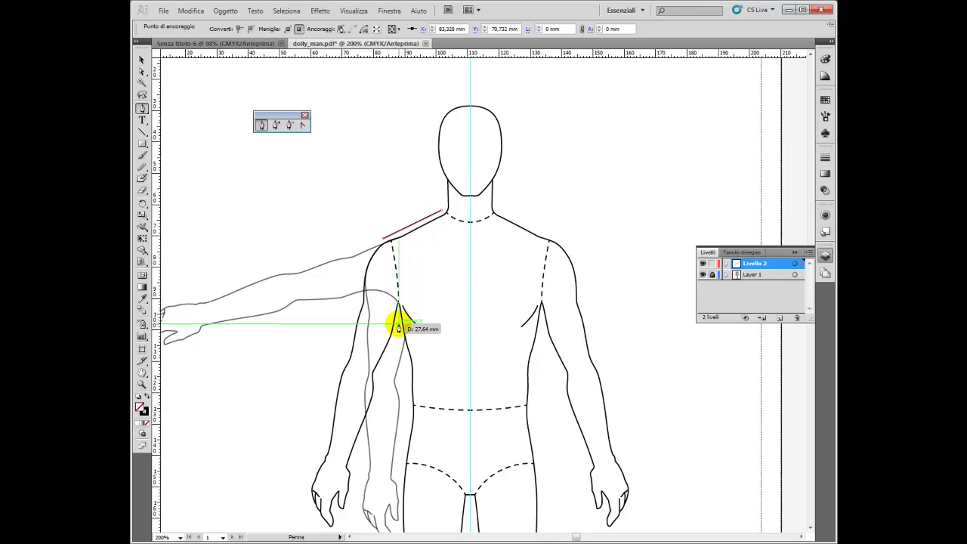
click(398, 325)
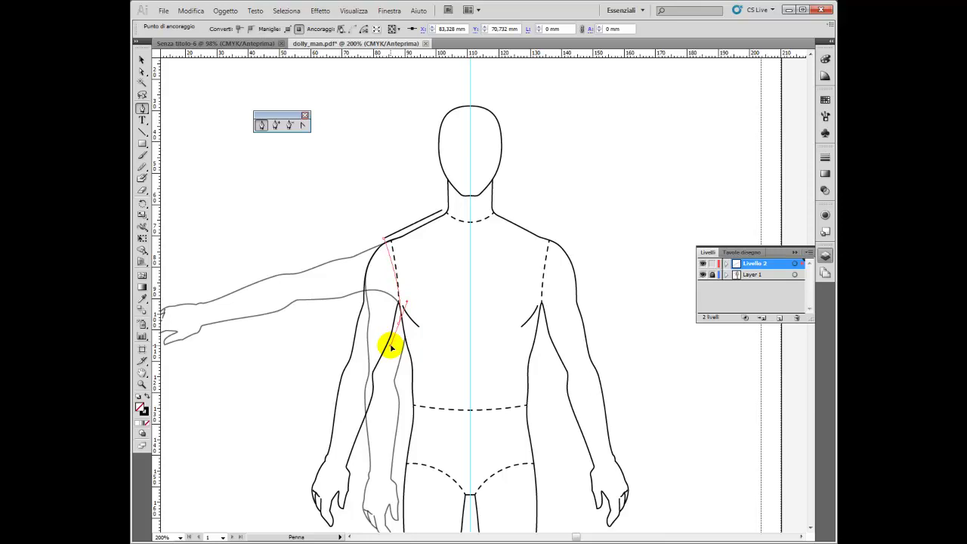
click(401, 327)
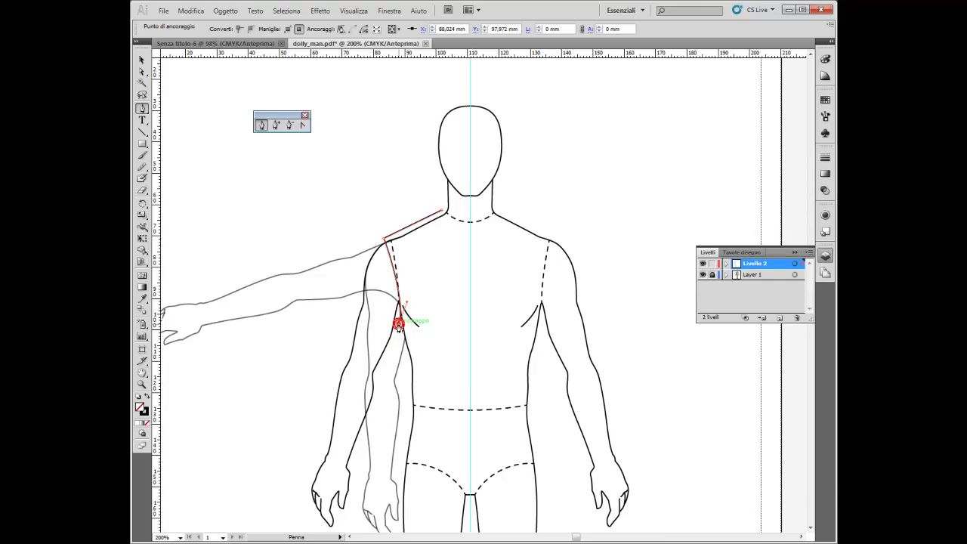
scroll(398, 325, down, 2)
scroll(392, 327, down, 3)
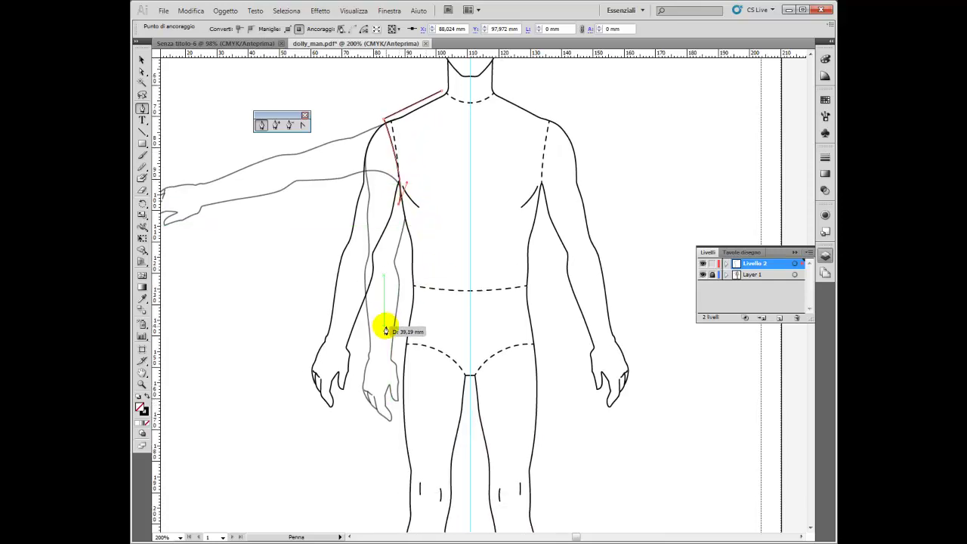
mouse_move(385, 331)
mouse_down()
mouse_move(400, 338)
mouse_move(386, 268)
mouse_up()
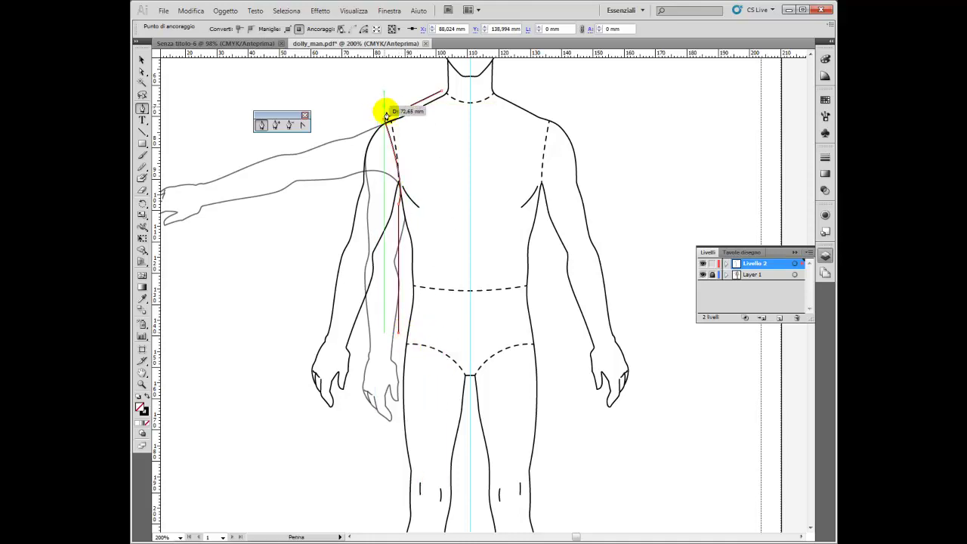
Step: Check the traced path by toggling the template and a temporary white fill
click(703, 274)
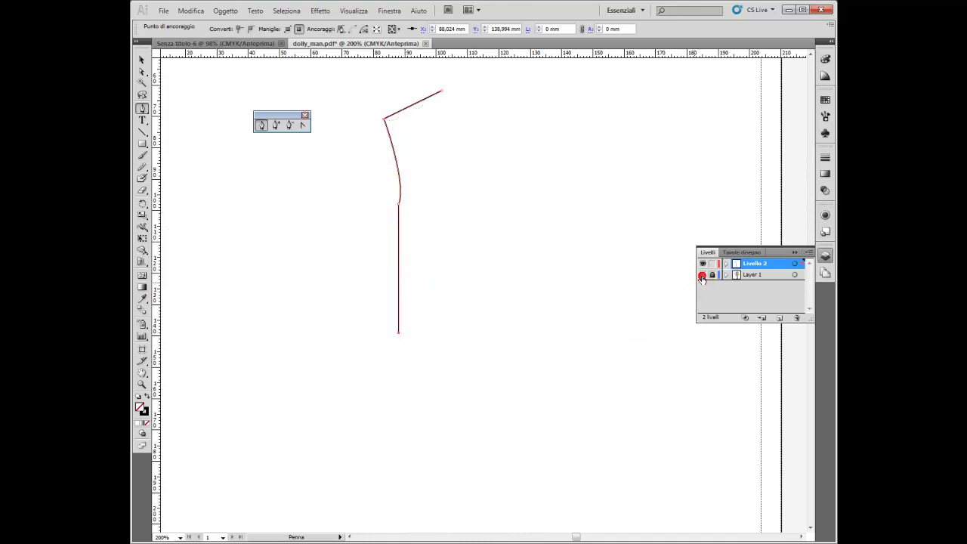
click(703, 275)
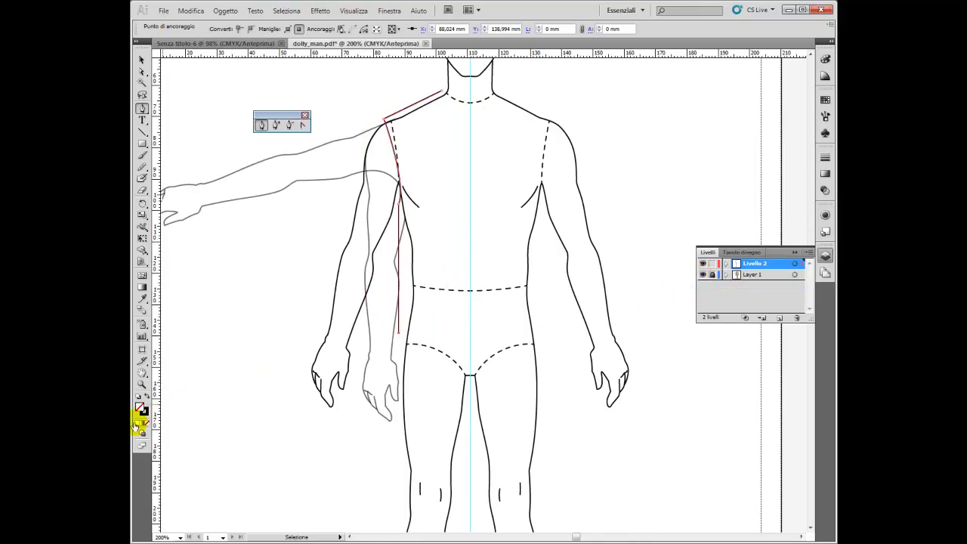
click(140, 428)
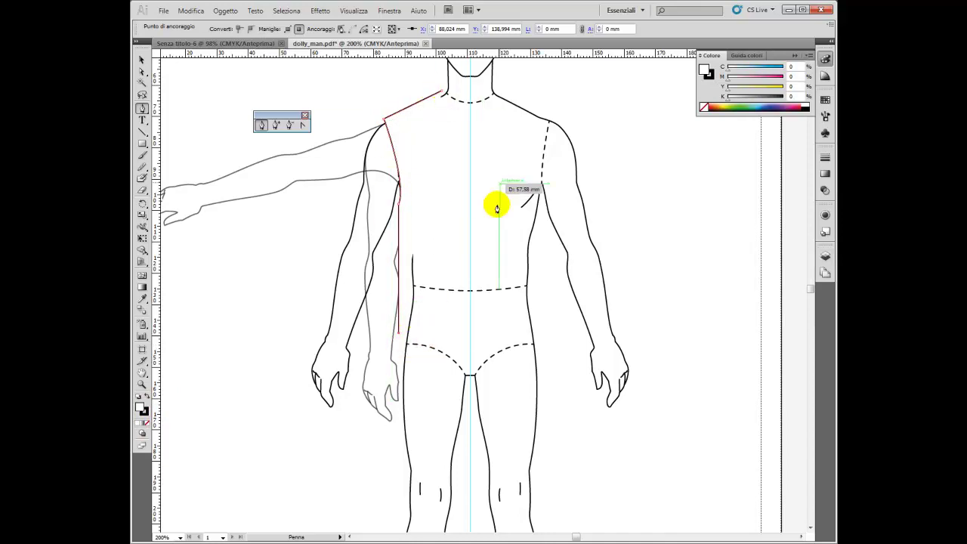
click(145, 428)
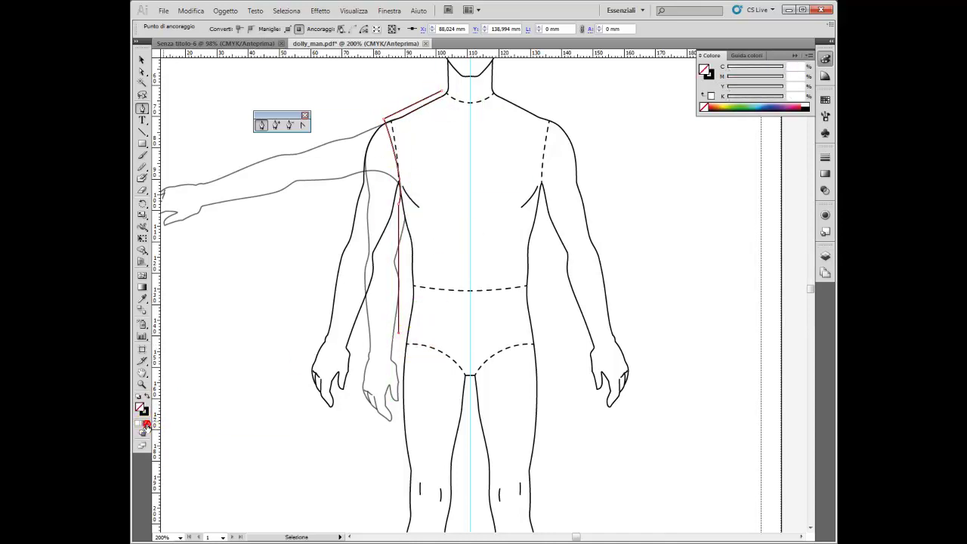
Step: Bend the shoulder segment into a curve following the body outline
click(141, 72)
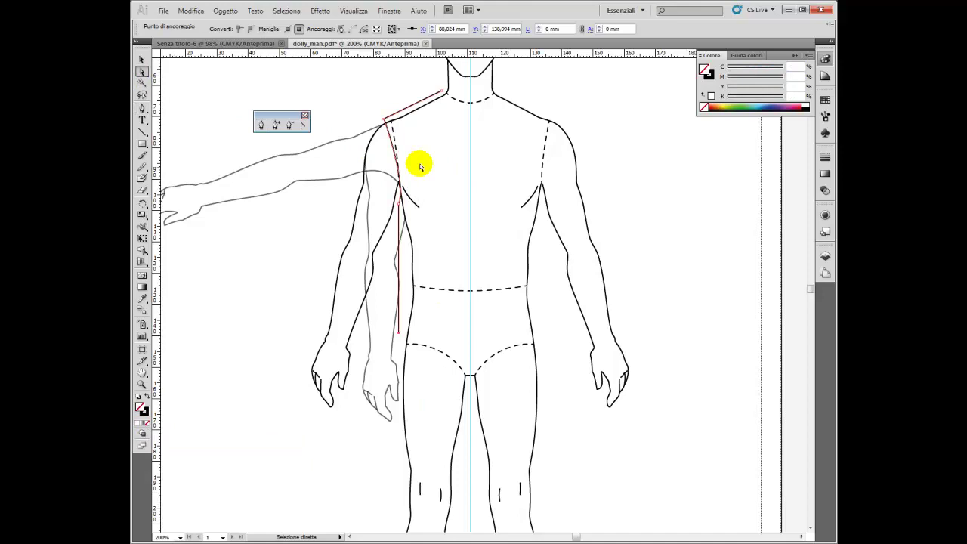
drag(385, 181, 379, 185)
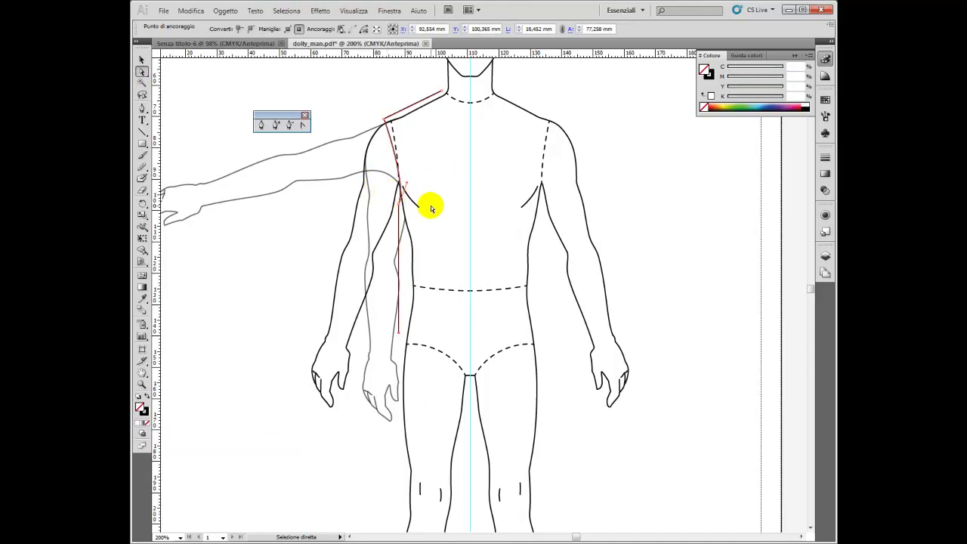
drag(396, 147, 401, 158)
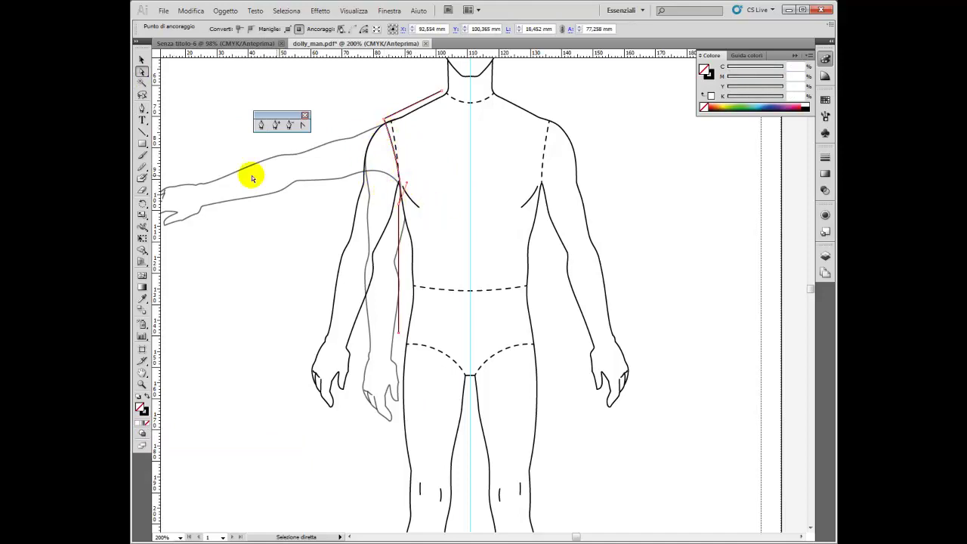
mouse_move(418, 150)
mouse_down()
mouse_move(374, 179)
mouse_move(379, 188)
mouse_up()
Step: Paste a copy of the shoulder path and move it up onto the shoulder
key(ctrl)
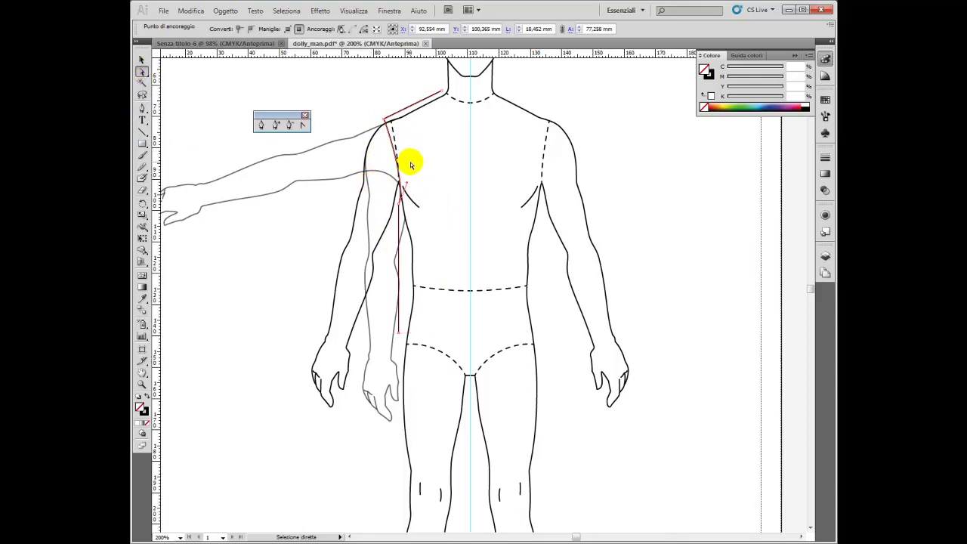
key(ctrl+v)
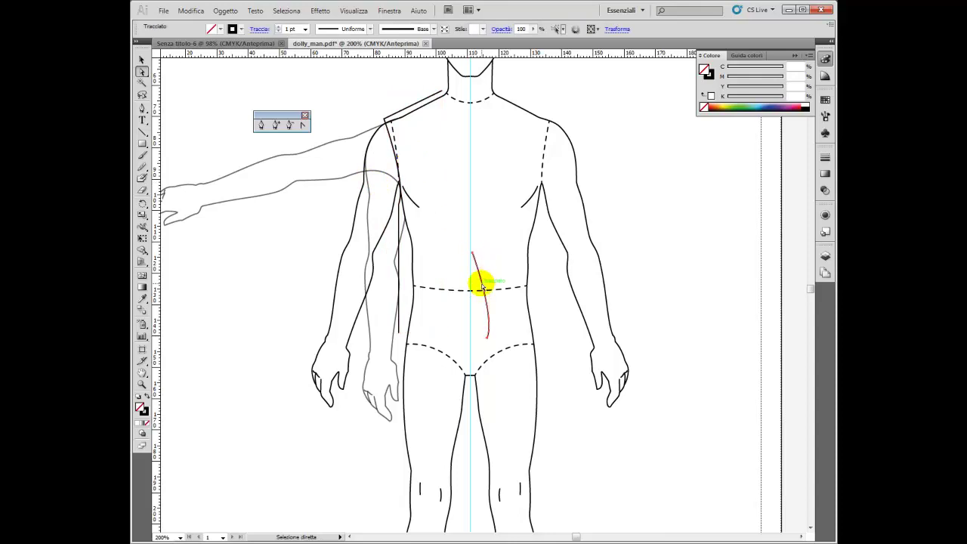
click(141, 69)
click(479, 276)
drag(481, 278, 391, 145)
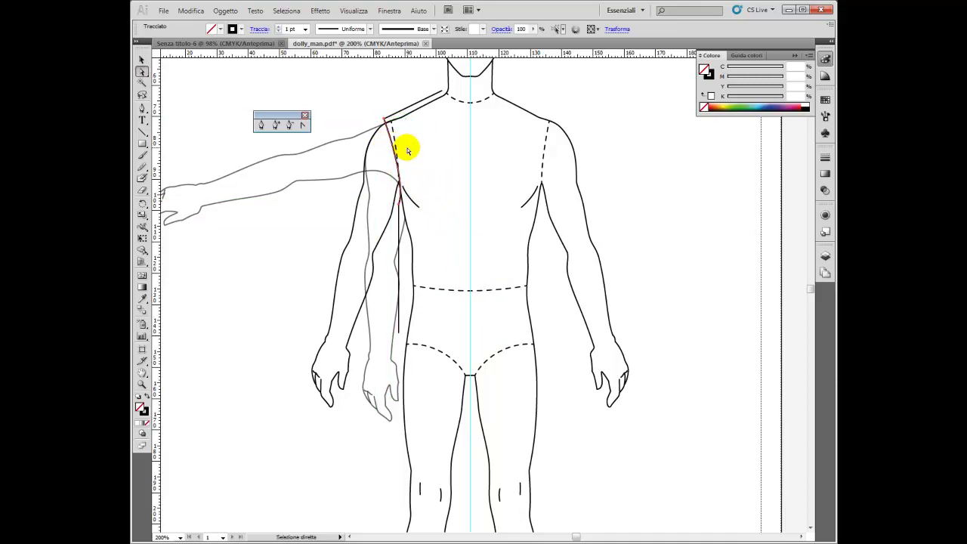
click(262, 126)
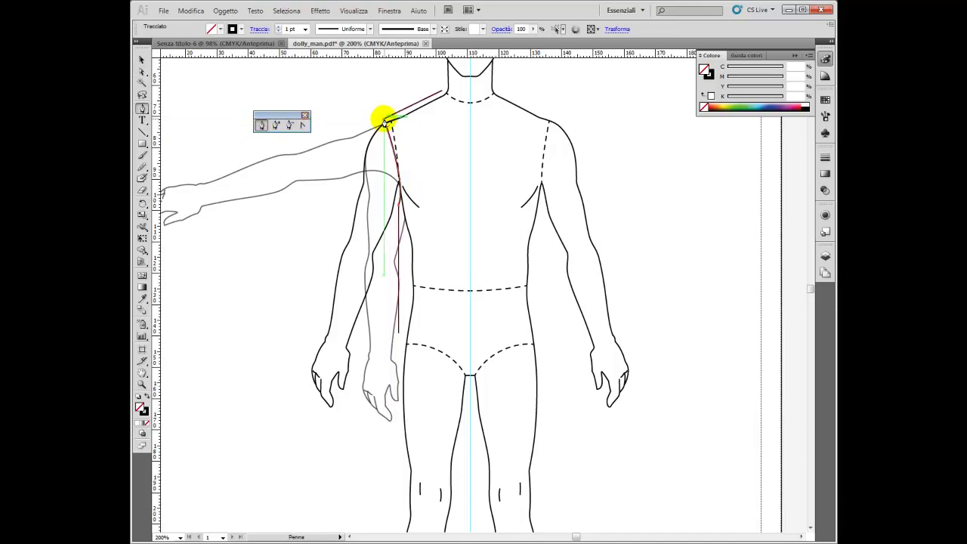
Step: Draw a closed sleeve shape from the shoulder endpoint out over the upper arm
drag(384, 121, 323, 144)
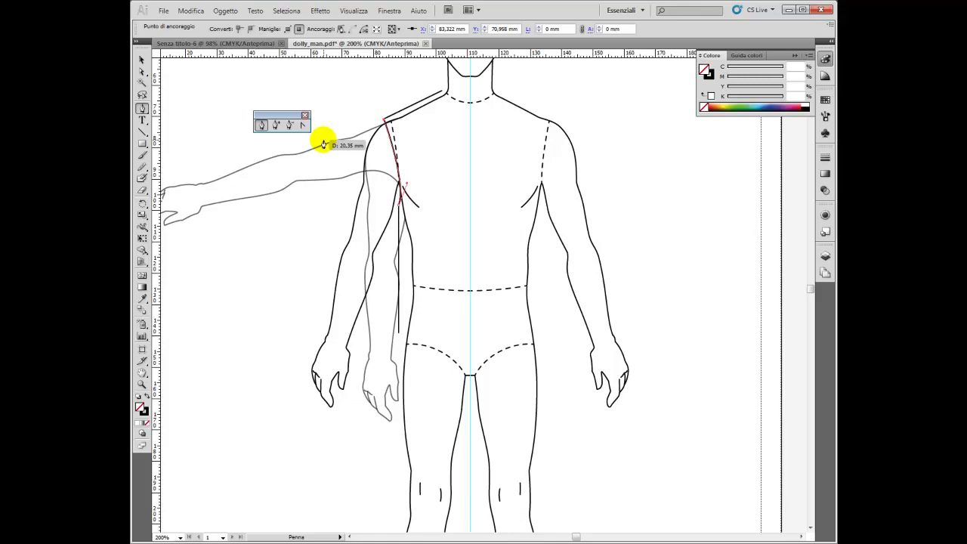
click(323, 144)
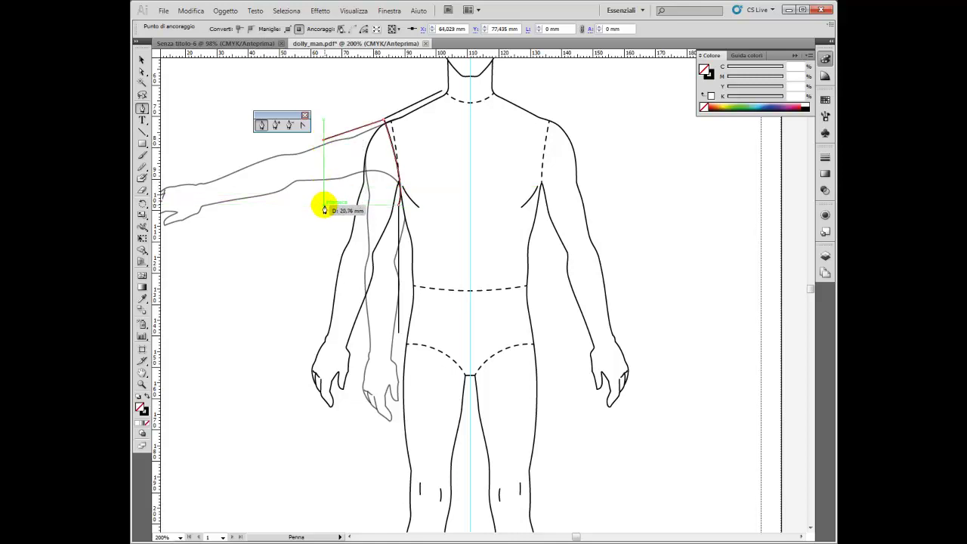
click(324, 206)
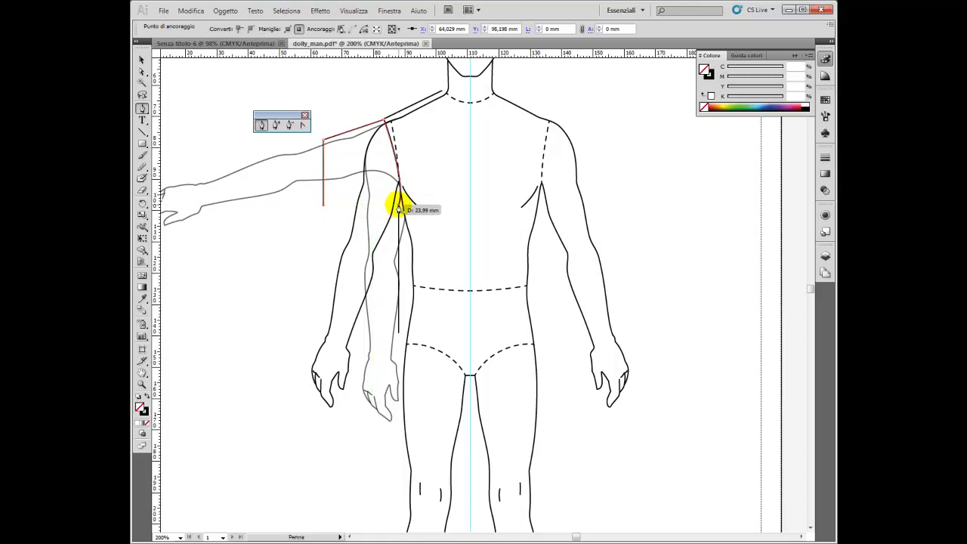
click(399, 206)
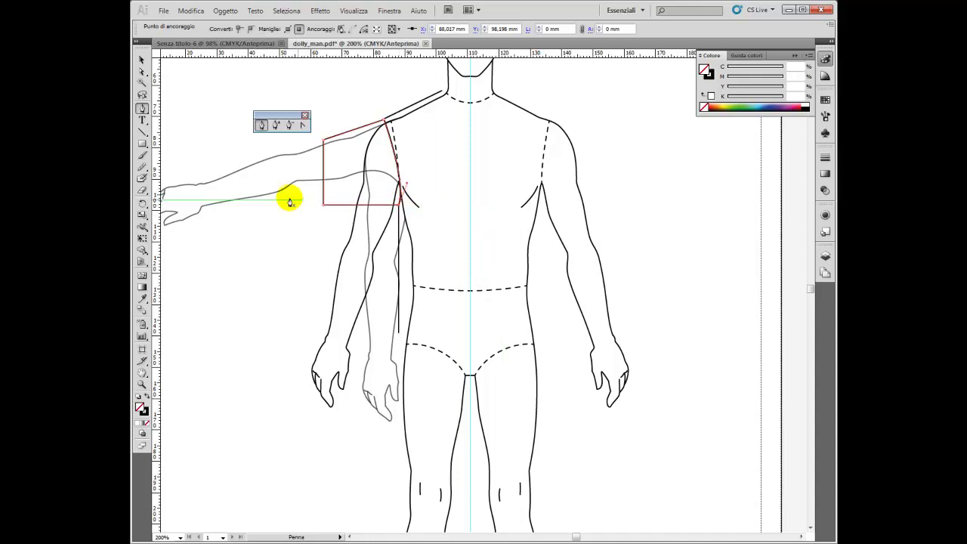
Step: Add an anchor point on the sleeve's outer edge and start a line down from its top corner
key(v)
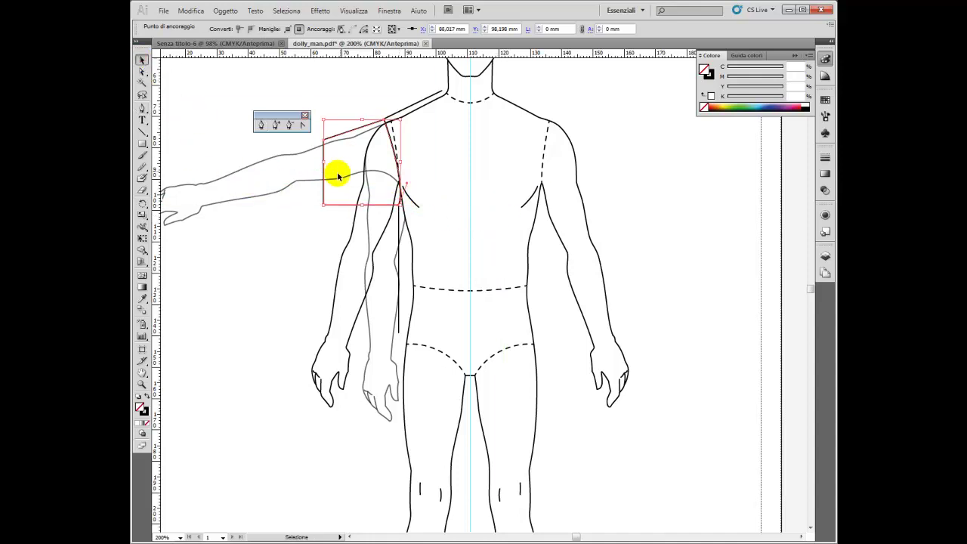
click(141, 72)
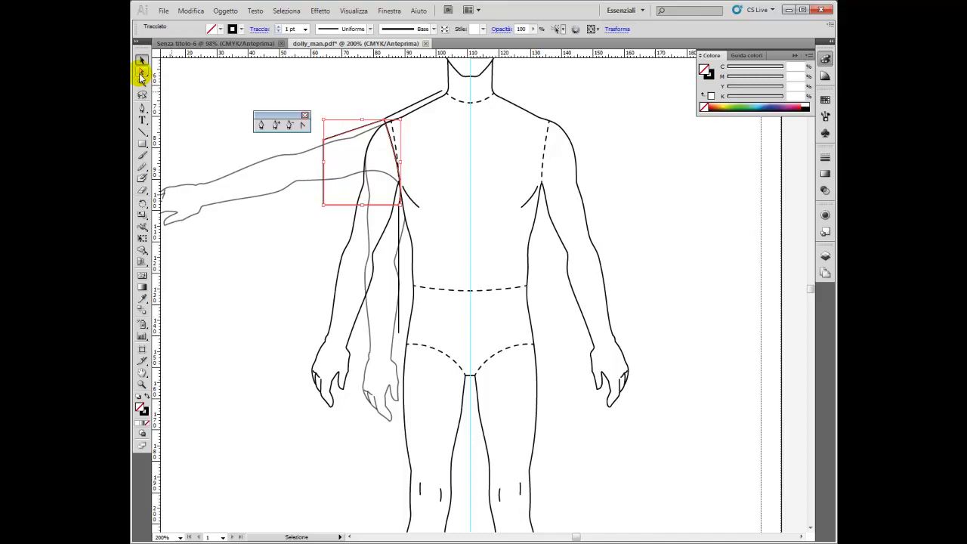
click(322, 173)
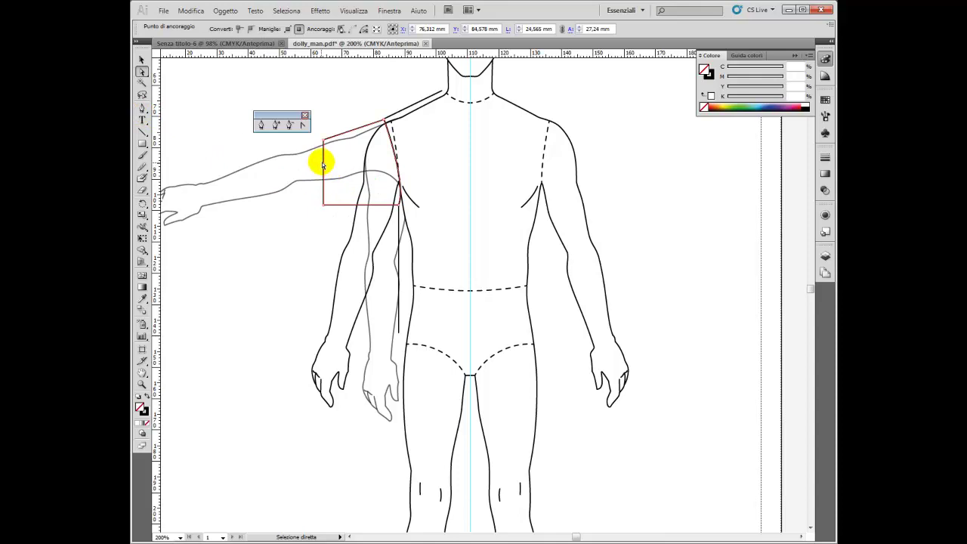
click(141, 109)
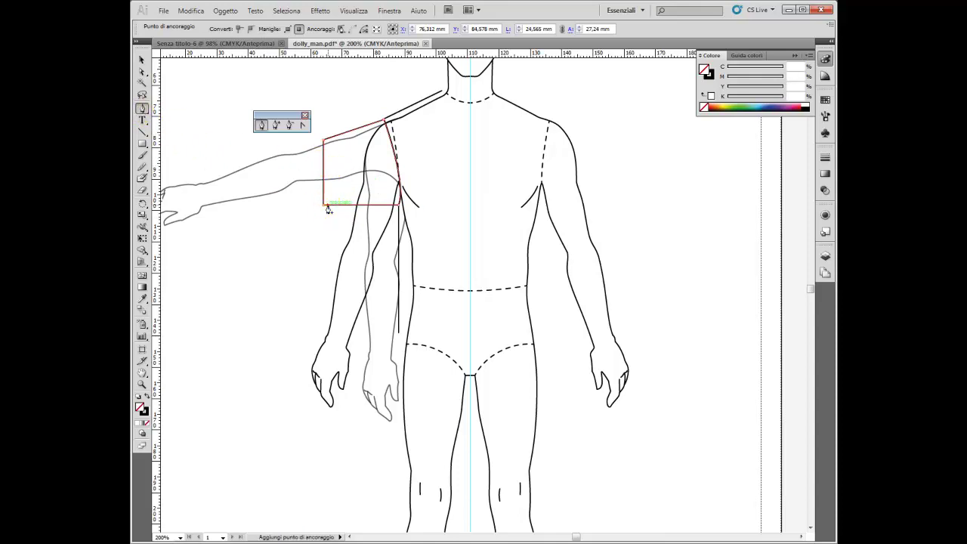
drag(329, 210, 330, 156)
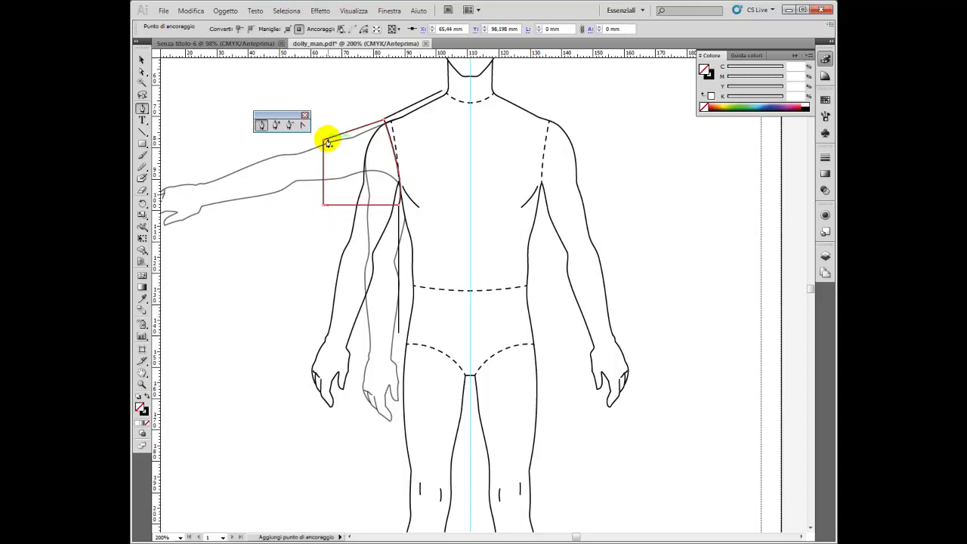
drag(327, 143, 327, 209)
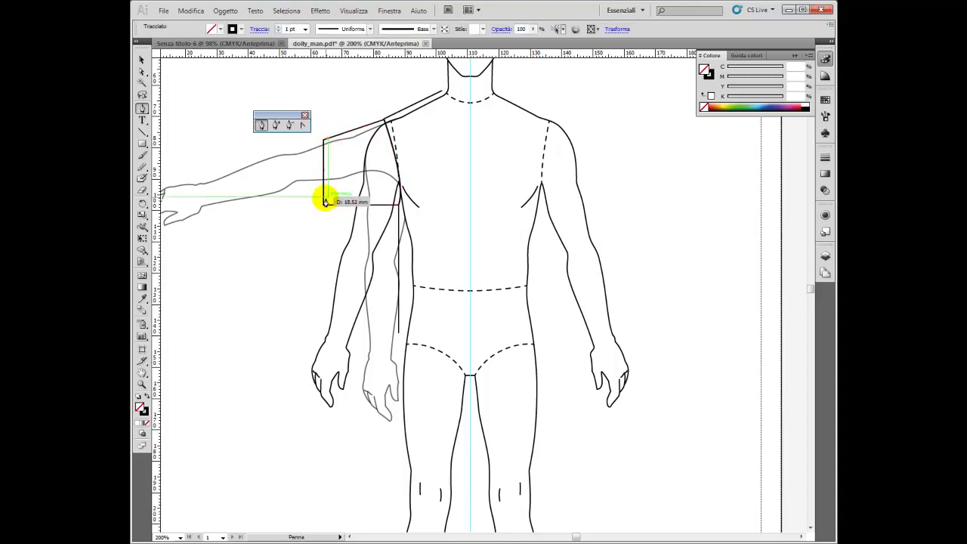
Step: Finish the new hem line and select it inside the sleeve
key(a)
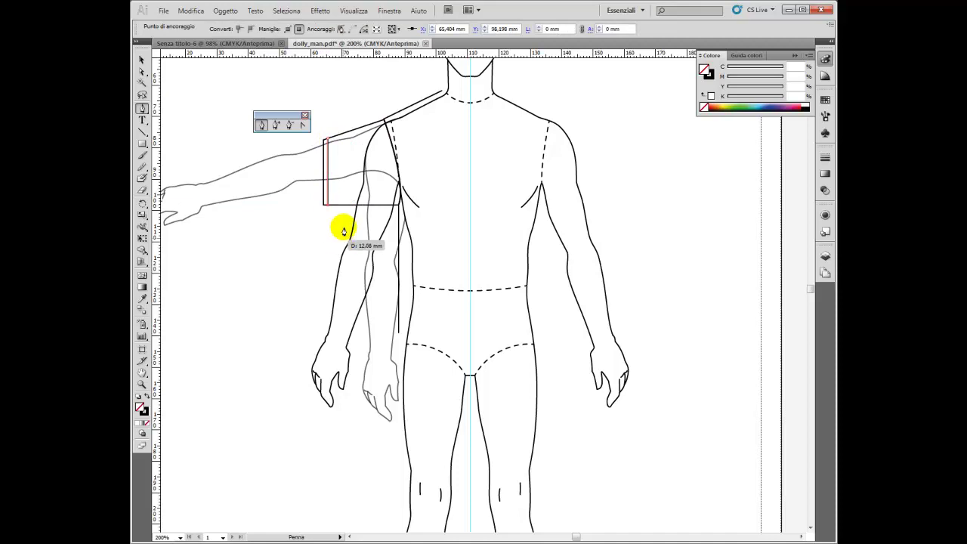
click(142, 59)
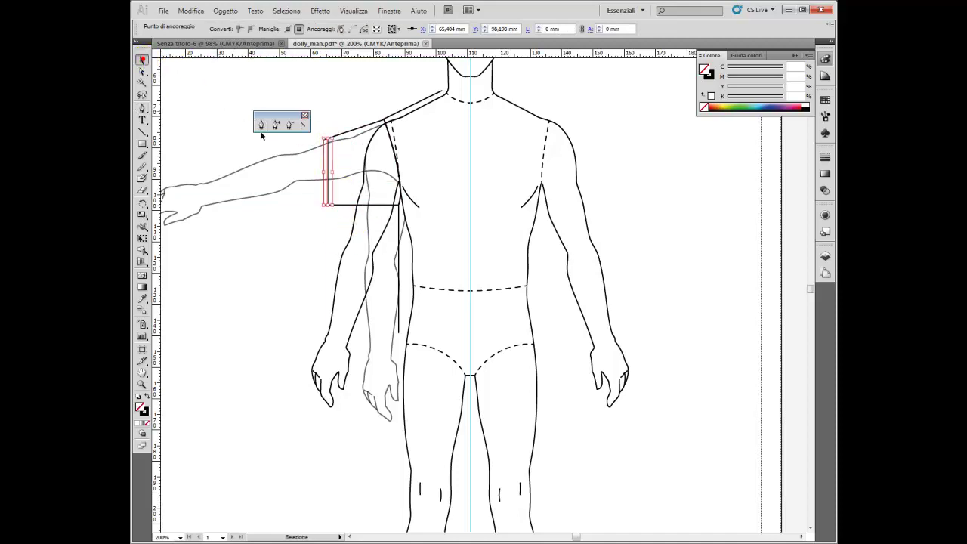
click(342, 168)
click(329, 160)
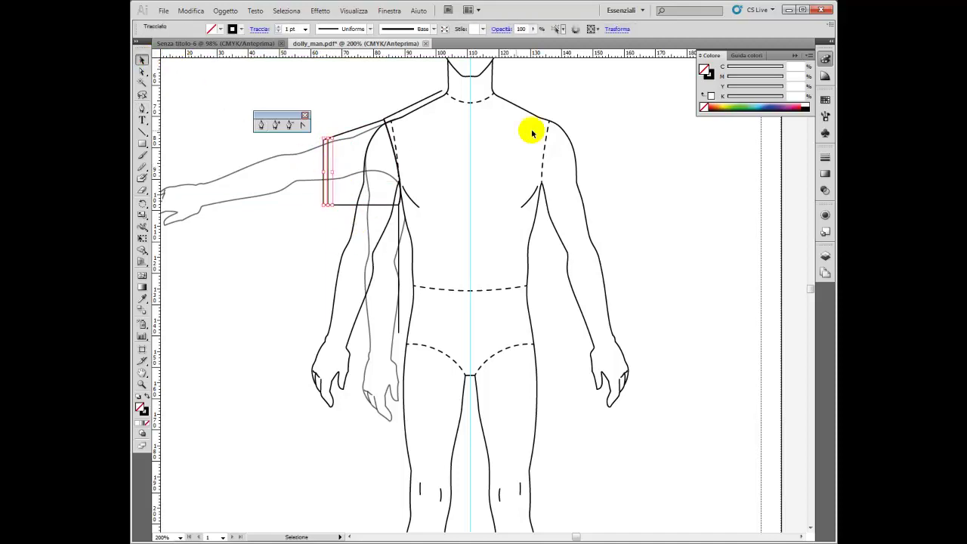
Step: Make the hem line a 0.5 pt dashed stroke with 3 pt dashes
click(825, 158)
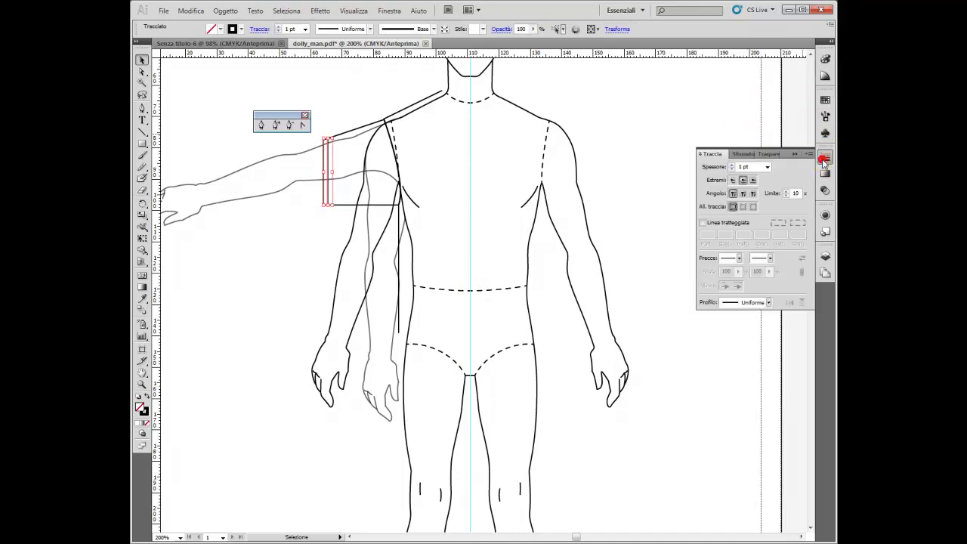
click(702, 224)
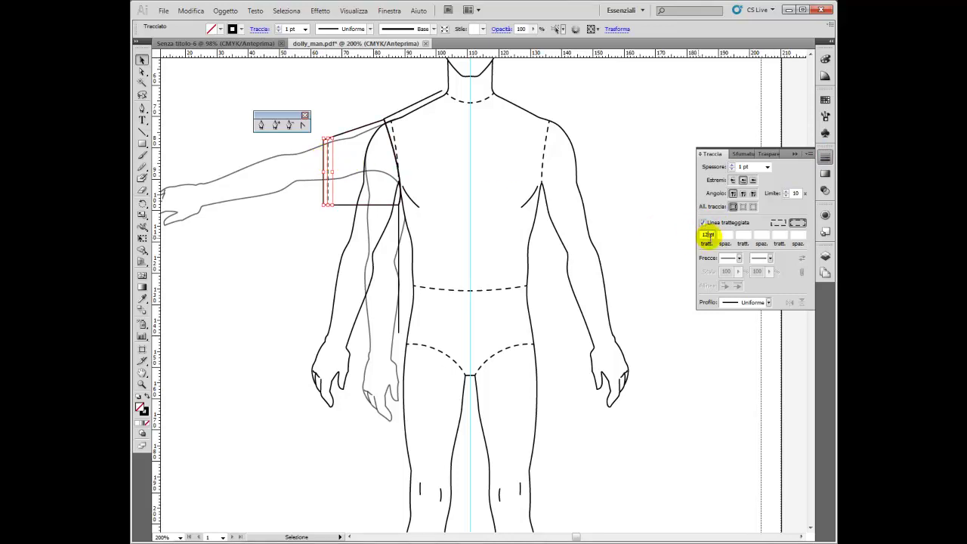
text(3)
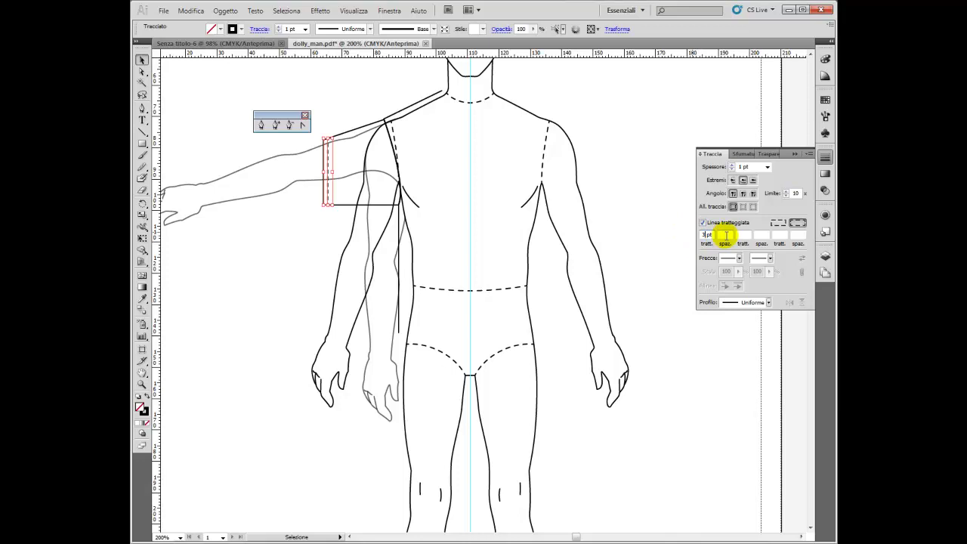
key(Return)
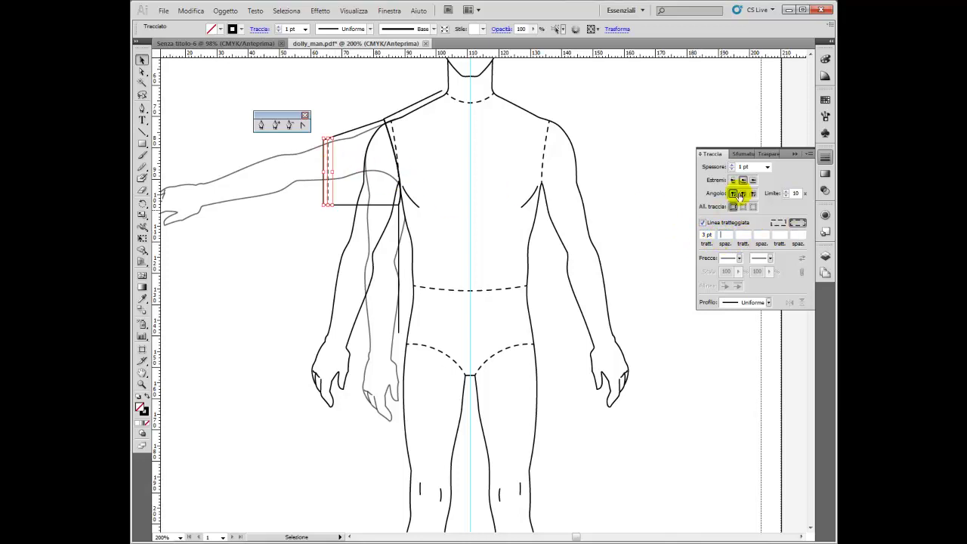
click(767, 167)
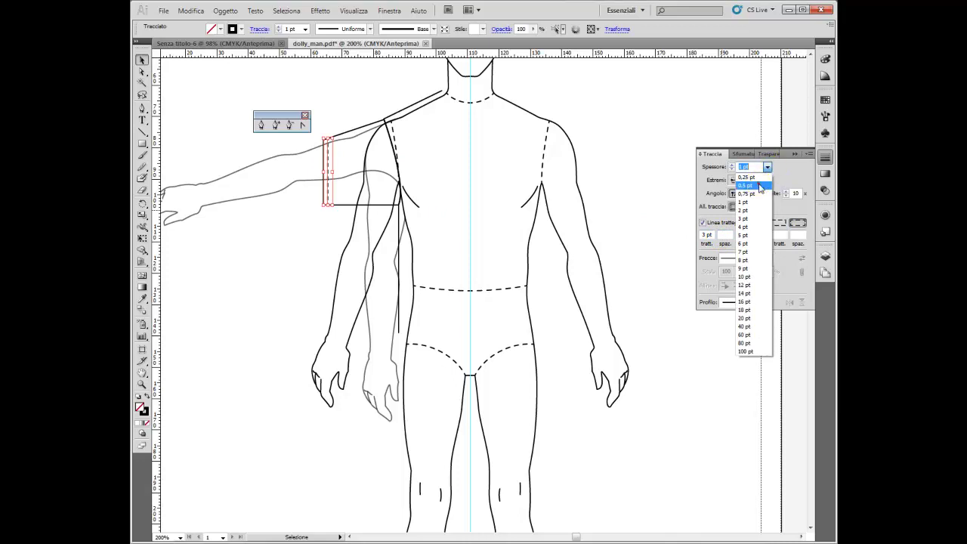
click(760, 186)
click(471, 243)
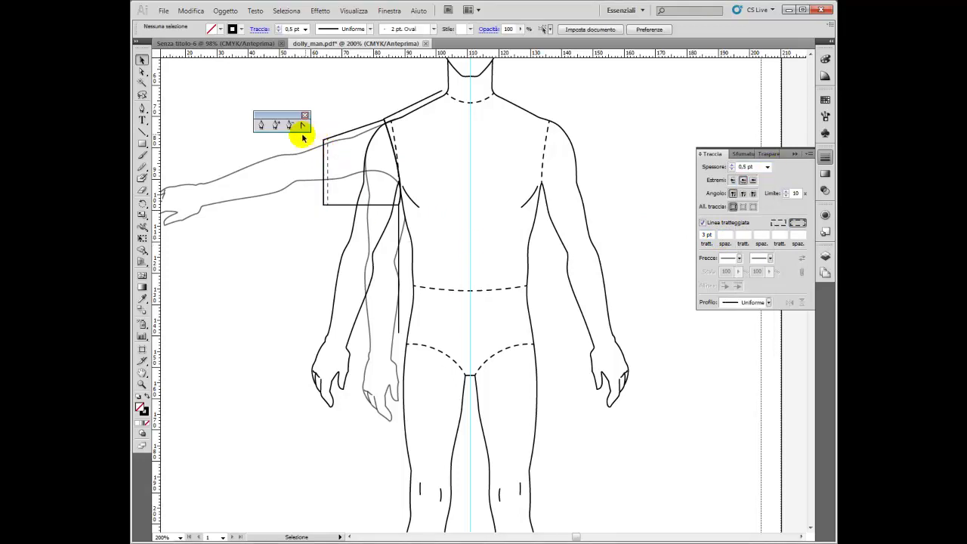
Step: Hide the body figure layer and zoom in on the sleeve drawing
click(824, 216)
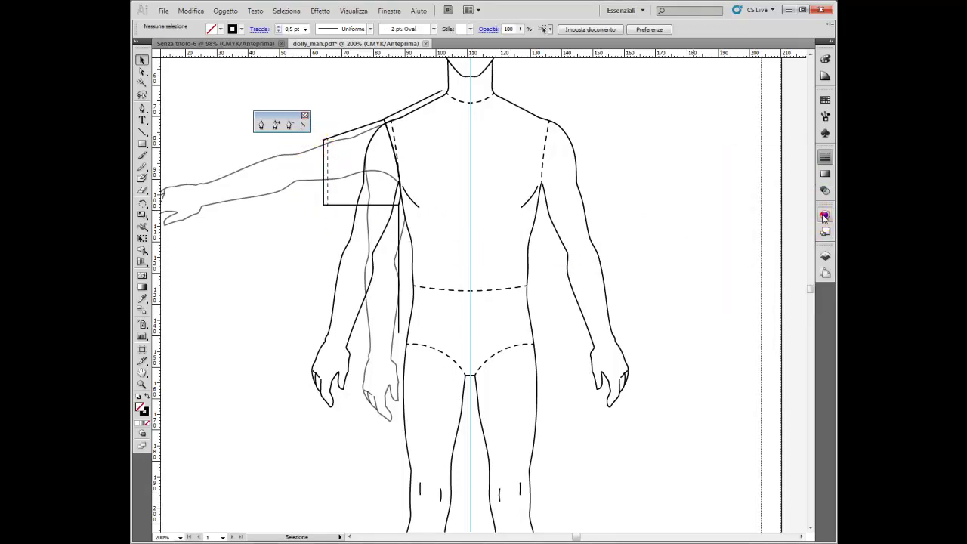
click(825, 218)
click(824, 232)
click(825, 255)
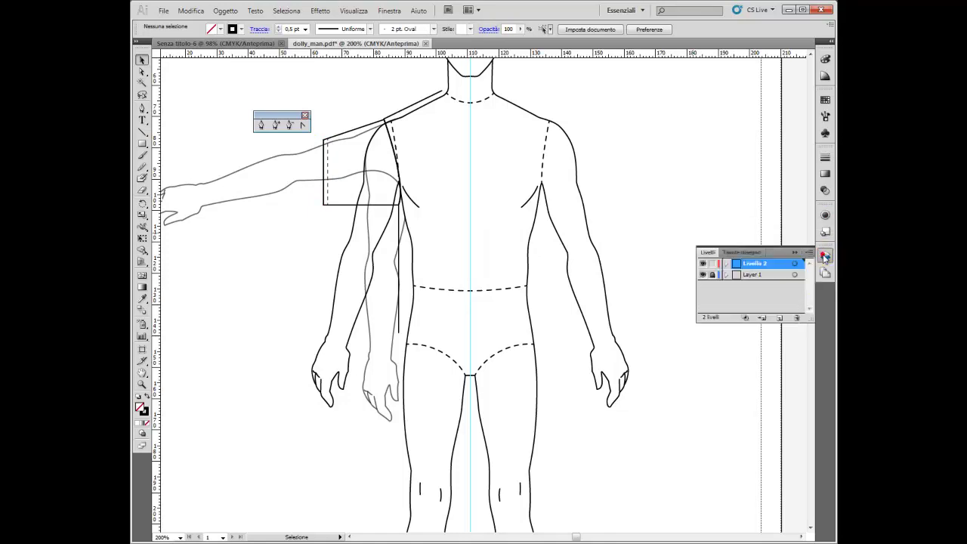
click(703, 277)
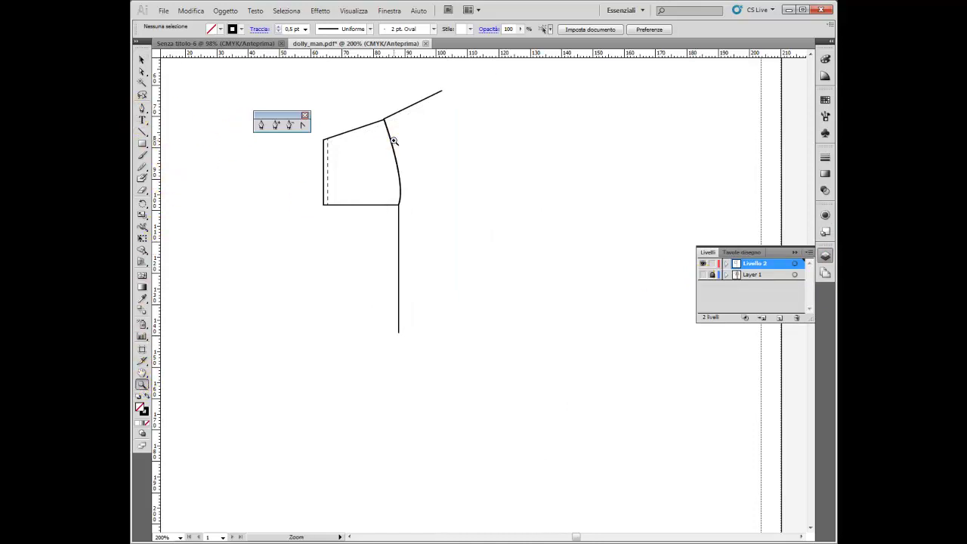
click(393, 142)
click(464, 269)
click(492, 324)
Step: Nudge the sleeve outline left, then back onto the reference line
click(142, 60)
click(431, 250)
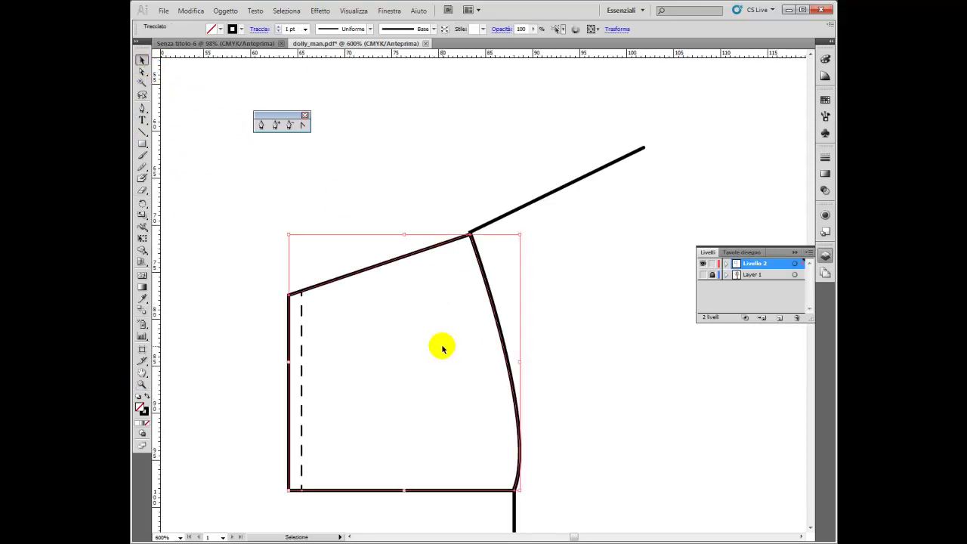
key(Left)
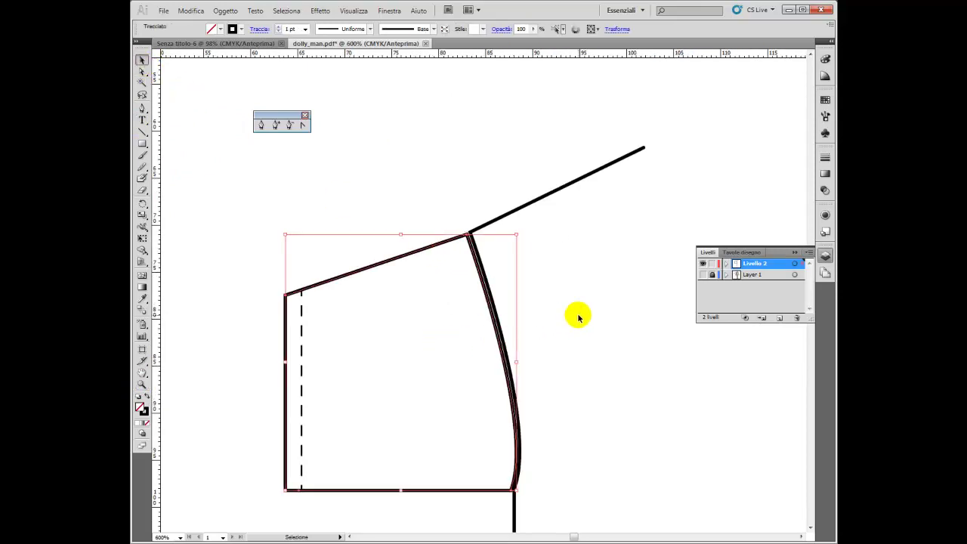
key(Left)
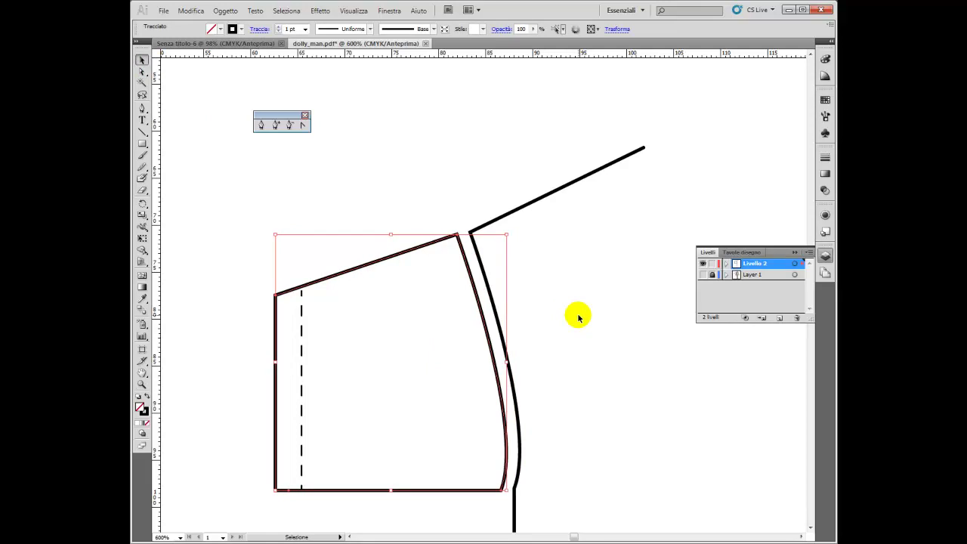
key(Right)
key(Right)
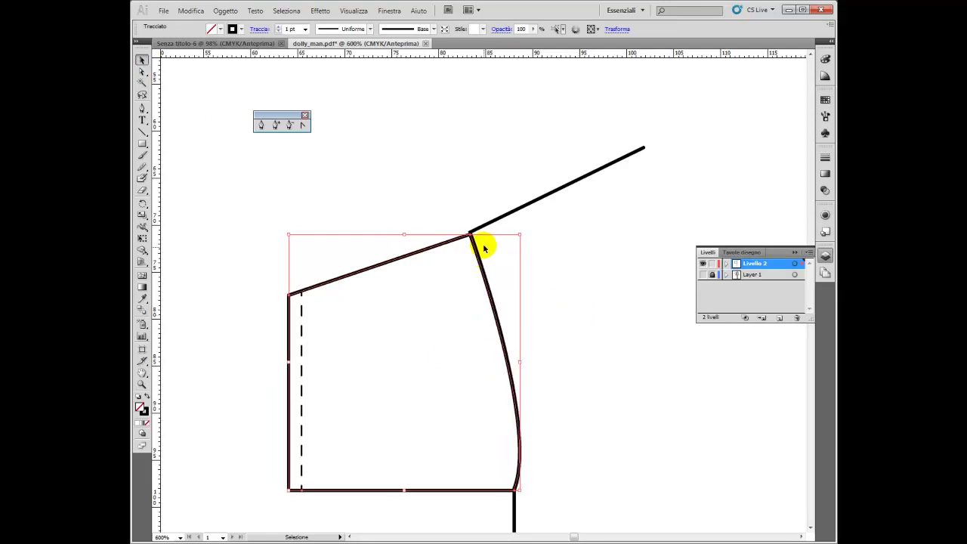
Step: Align the sleeve's shoulder corner anchor exactly onto the shoulder line
click(142, 72)
click(469, 237)
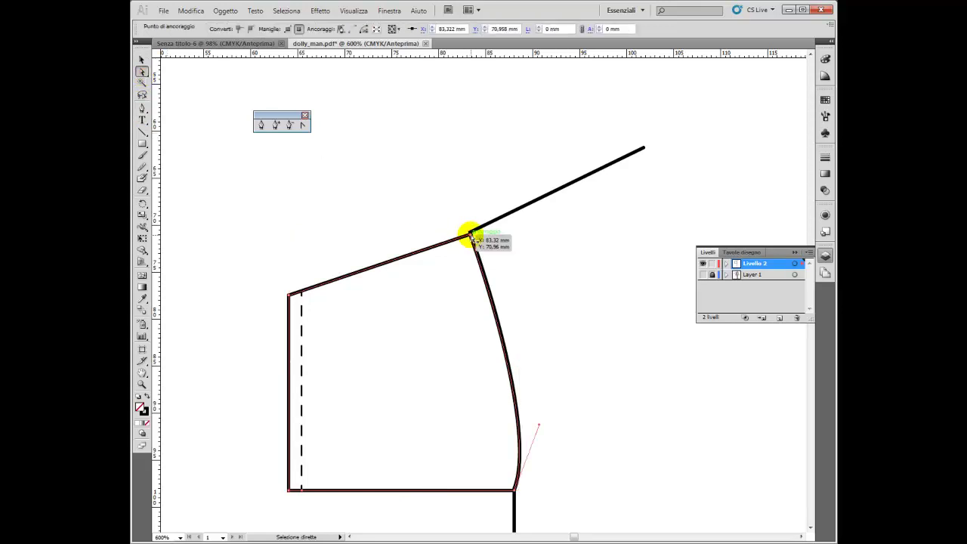
drag(470, 235, 470, 233)
click(518, 283)
Step: Zoom out and show the human figure template layer again
scroll(367, 294, down, 2)
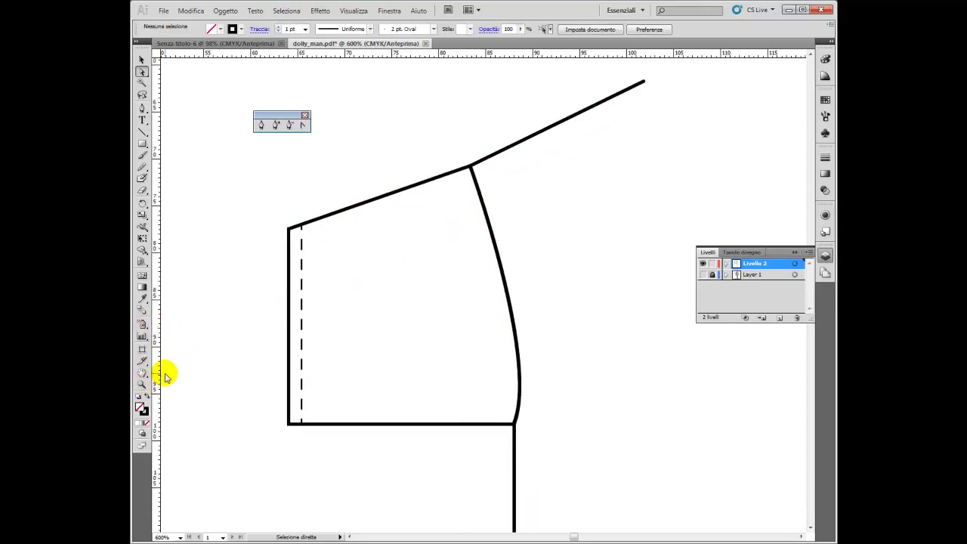
key(ctrl+minus)
key(ctrl+minus)
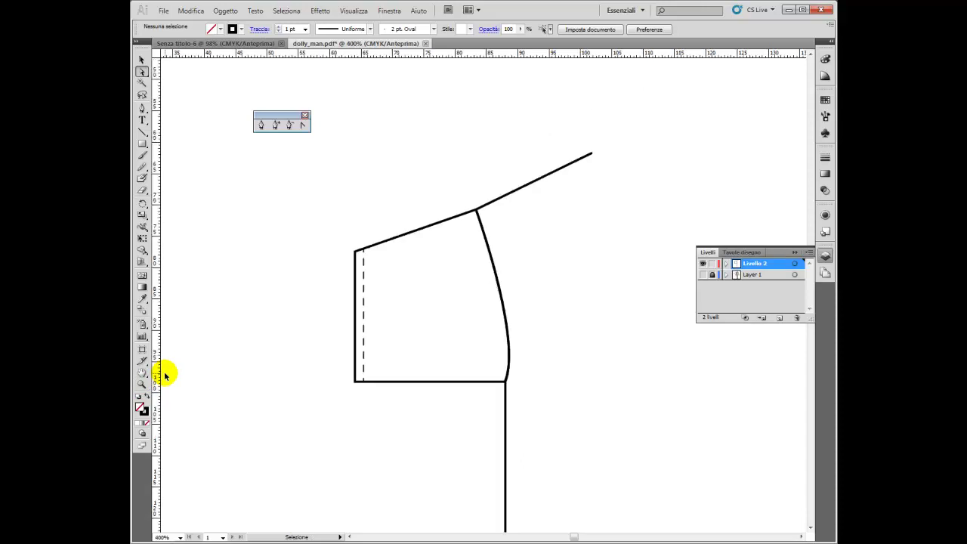
key(ctrl+minus)
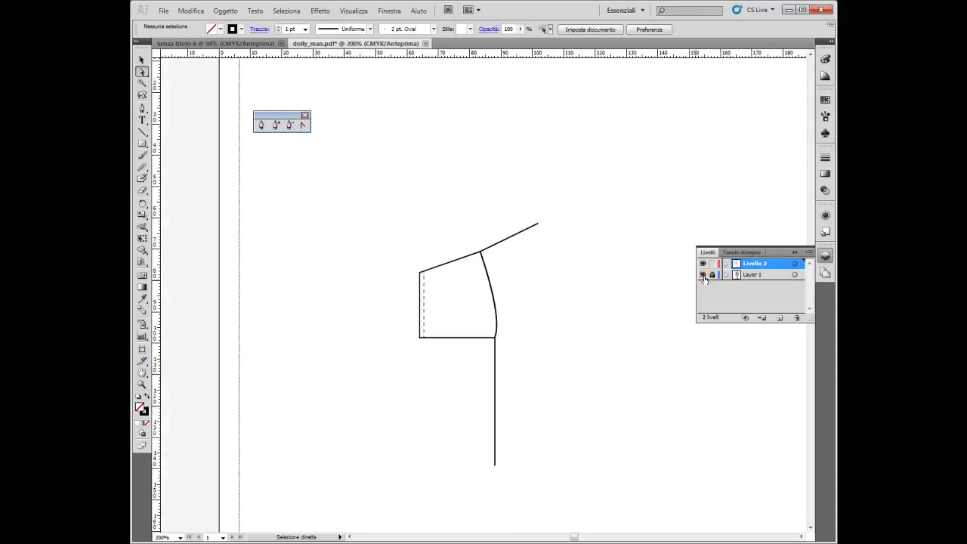
click(703, 275)
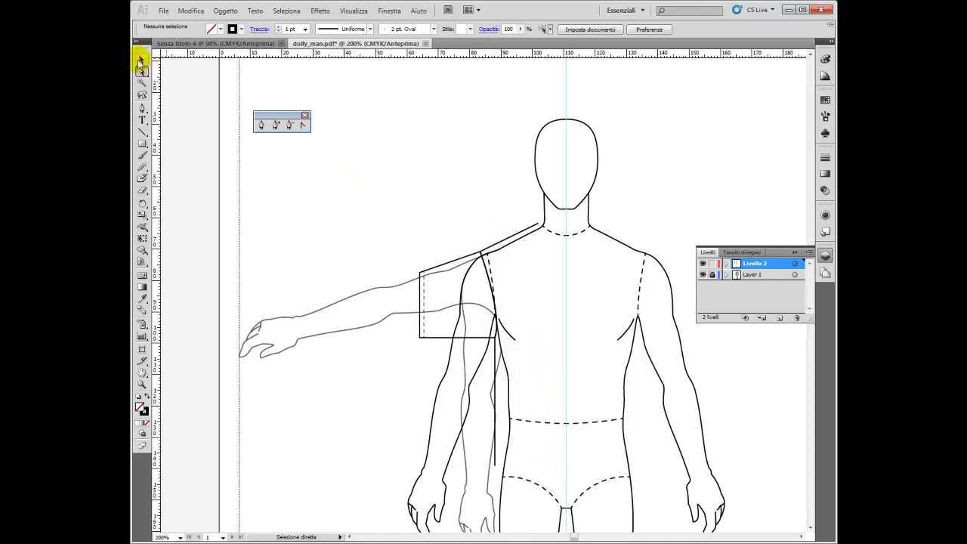
Step: Select the shoulder-and-side outline and nudge it to the right
drag(387, 190, 582, 506)
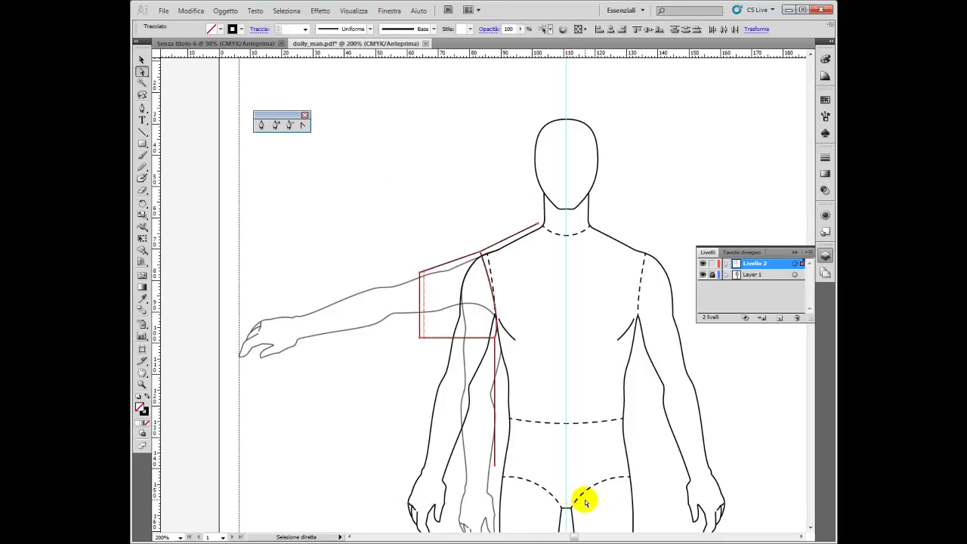
key(v)
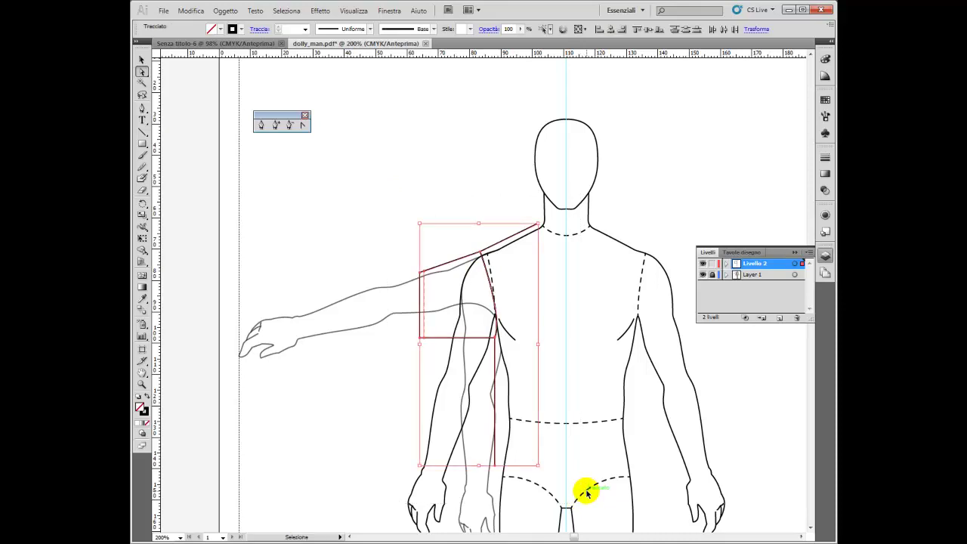
key(ctrl+z)
key(a)
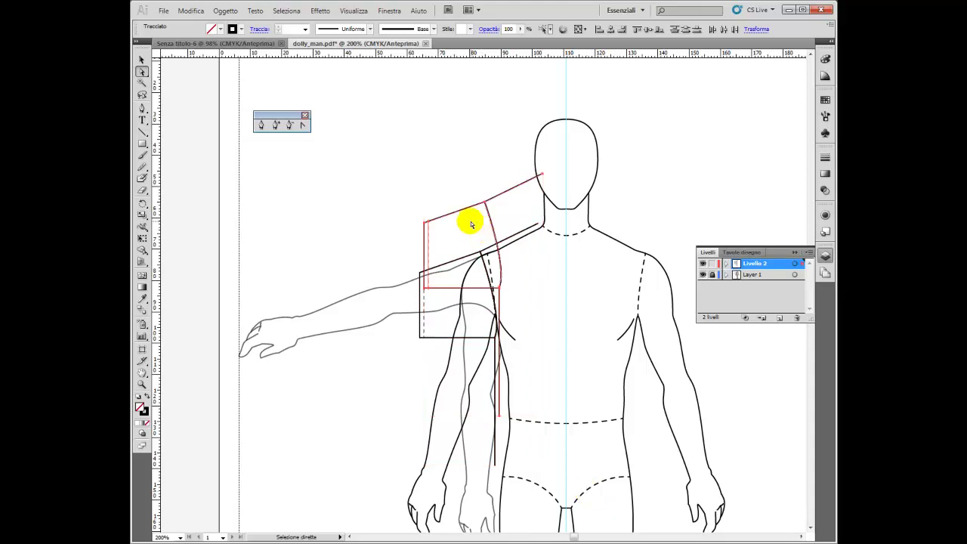
key(Right)
key(Right)
key(Right)
key(Right)
key(Right)
key(Right)
key(Right)
key(Right)
key(Right)
key(Right)
key(Right)
key(Right)
key(Right)
key(Right)
key(Right)
key(Right)
key(Right)
key(Right)
key(Right)
key(Right)
key(Right)
key(Right)
key(Right)
key(Right)
key(Right)
key(Right)
key(Right)
key(Right)
key(Right)
key(Right)
key(Right)
key(Right)
Step: Reflect the shoulder path vertically and nudge the mirrored copy onto the right shoulder
right_click(616, 268)
mouse_move(650, 401)
click(523, 445)
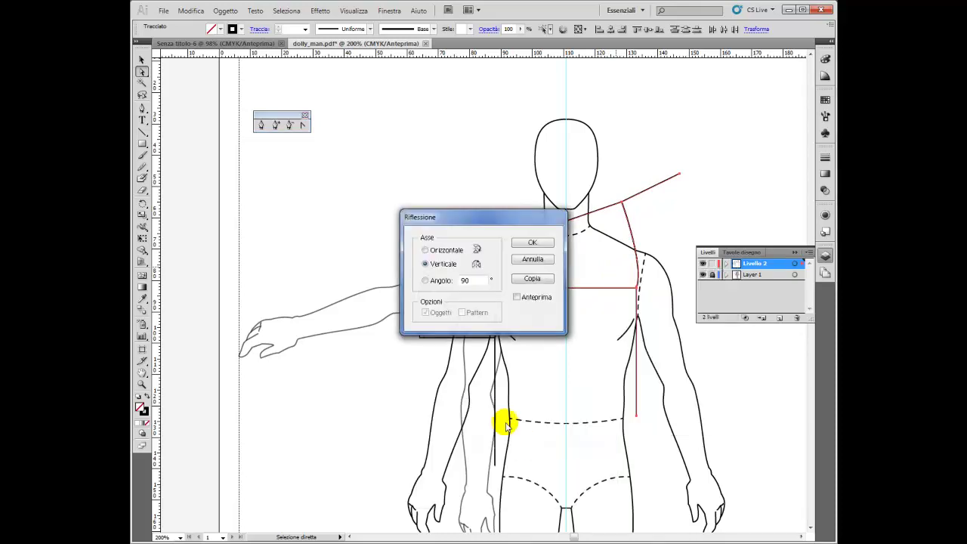
drag(454, 215, 322, 210)
click(393, 238)
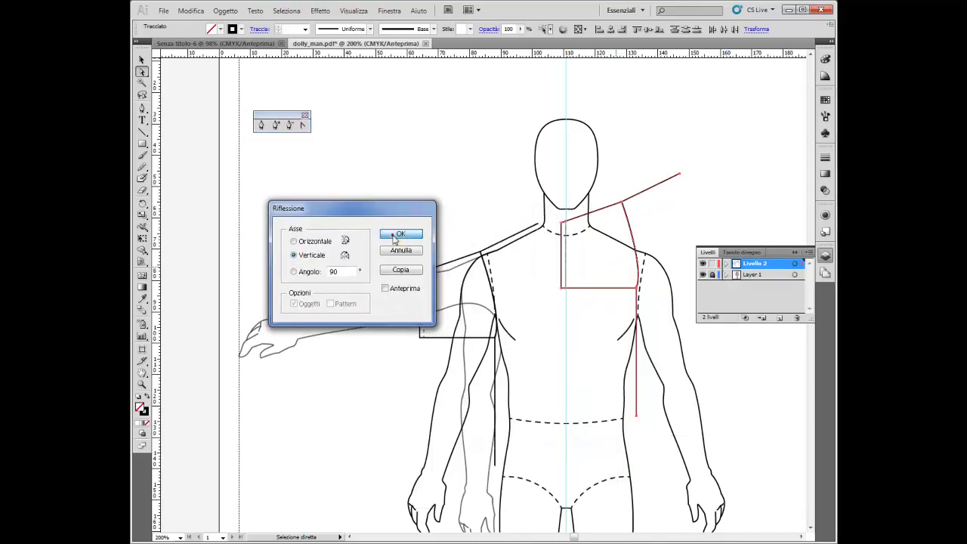
key(Right)
key(Right)
key(Right)
key(Right)
key(Right)
key(Right)
key(Down)
key(Down)
key(Down)
key(Down)
key(Down)
key(Down)
key(Down)
key(Down)
key(Down)
key(Down)
key(Down)
key(Down)
key(Down)
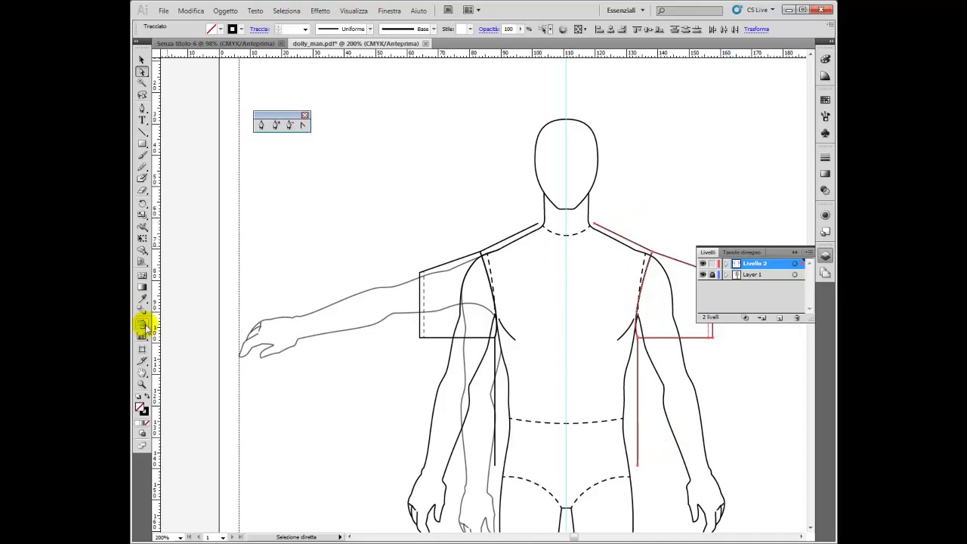
Step: Zoom in closely on the neck area and clear the selection
click(572, 233)
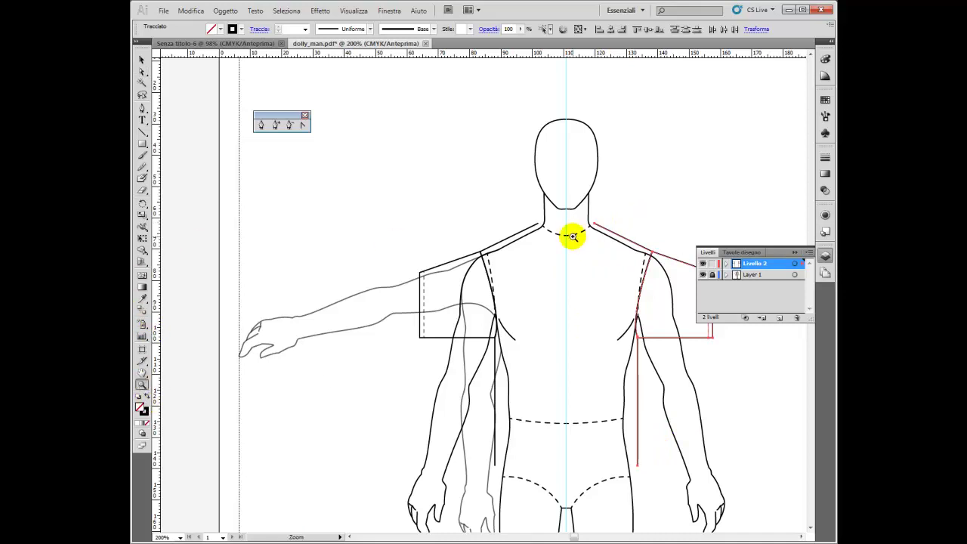
click(461, 313)
click(507, 310)
click(433, 281)
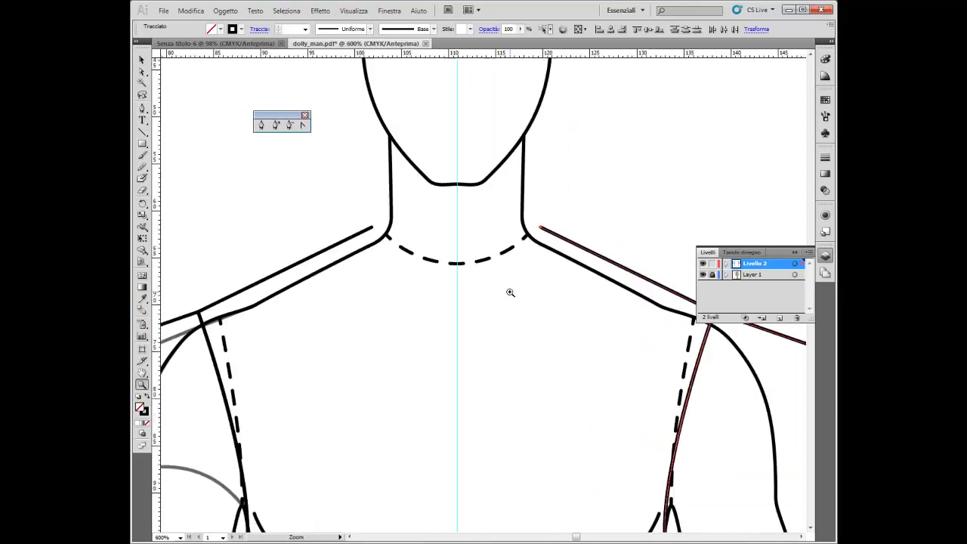
click(142, 71)
click(342, 207)
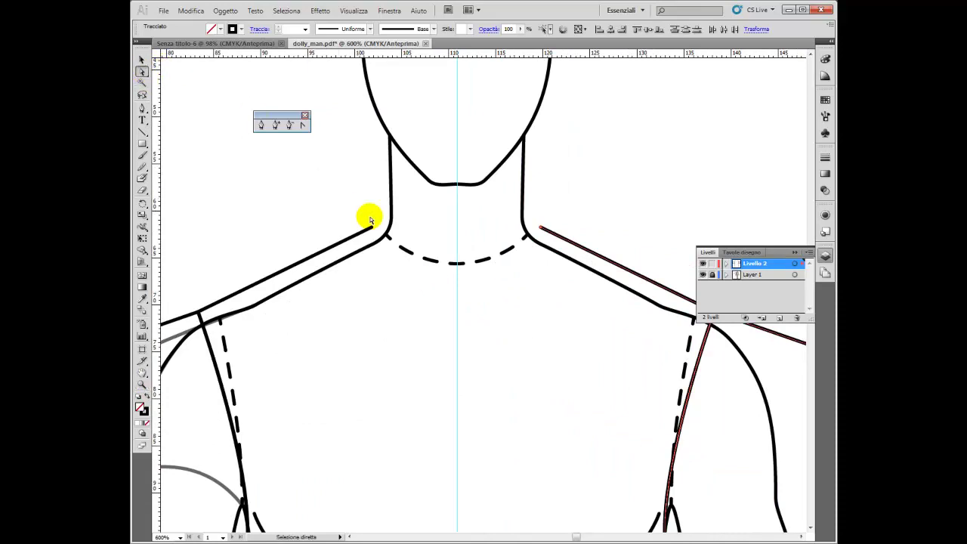
Step: Draw a segment across the neck joining the left and right shoulder endpoints
click(551, 237)
click(362, 242)
drag(369, 229, 371, 232)
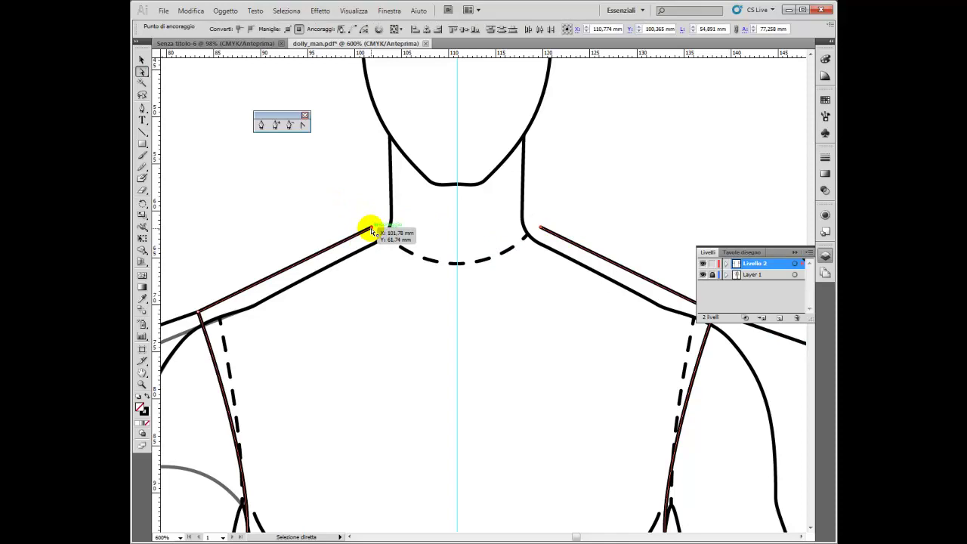
click(370, 228)
drag(370, 228, 542, 229)
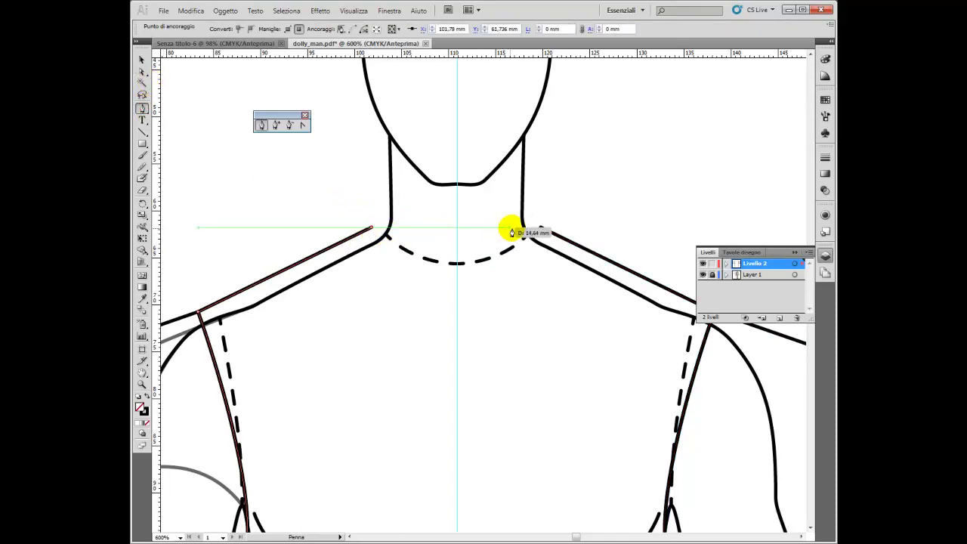
click(542, 228)
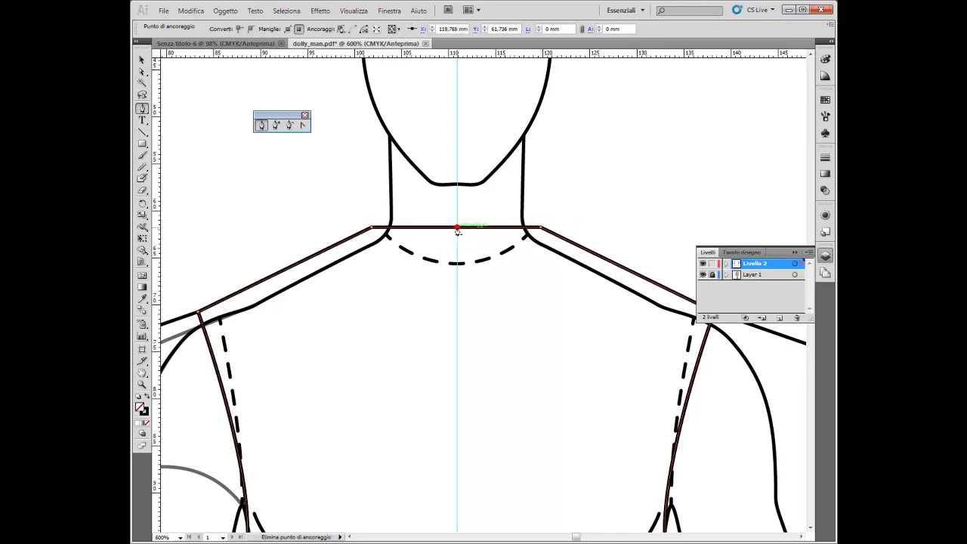
Step: Lower the neck segment's centre point to form a dip at centre front
click(142, 59)
click(457, 226)
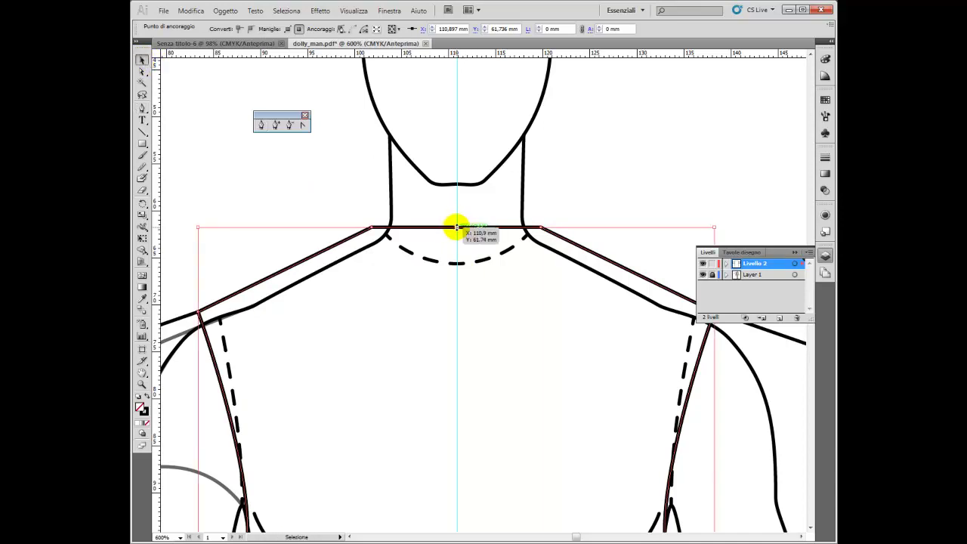
click(141, 72)
click(457, 226)
click(457, 228)
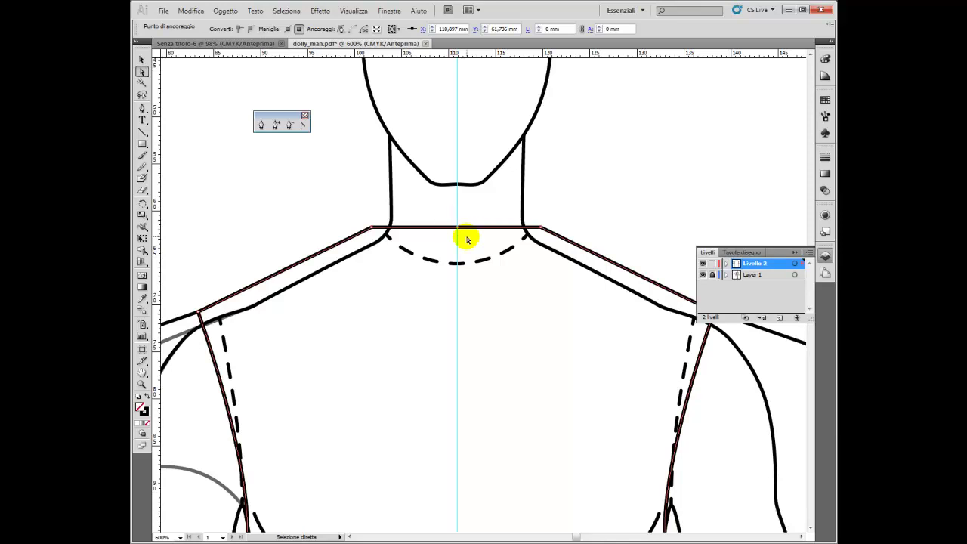
key(Down)
key(Down)
key(Down)
key(Down)
key(Down)
key(Down)
key(Down)
key(Down)
key(Down)
key(Down)
key(Down)
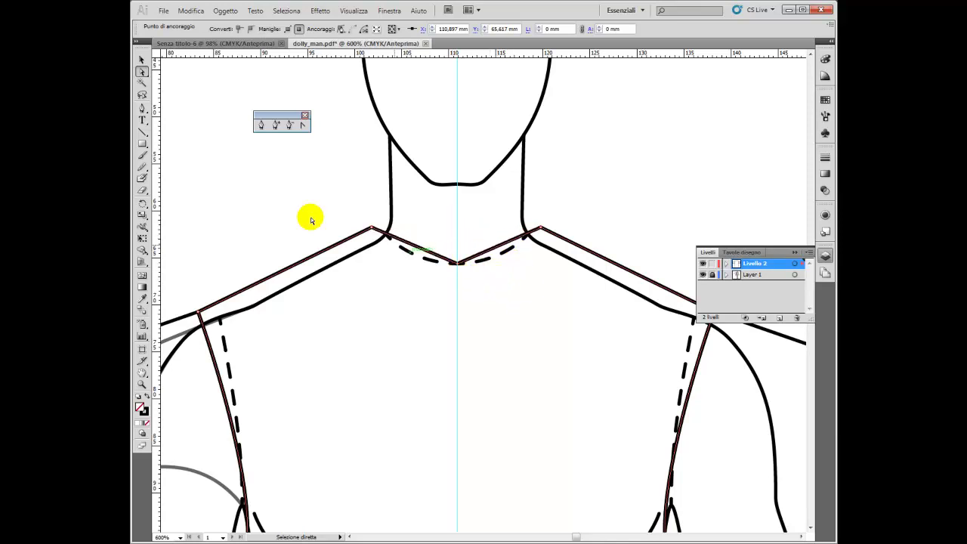
Step: Round the neck's centre point into a smooth curve
click(304, 125)
drag(459, 262, 501, 264)
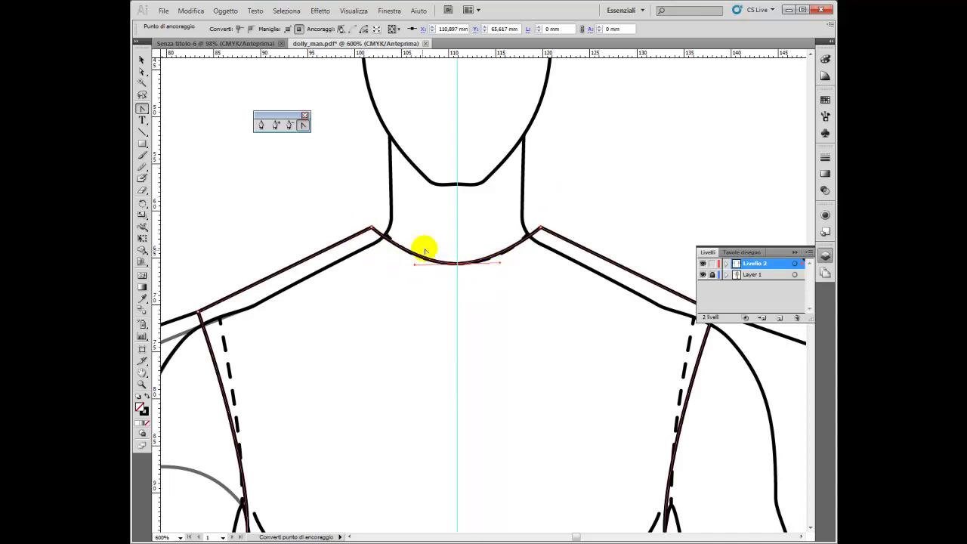
click(141, 71)
click(428, 296)
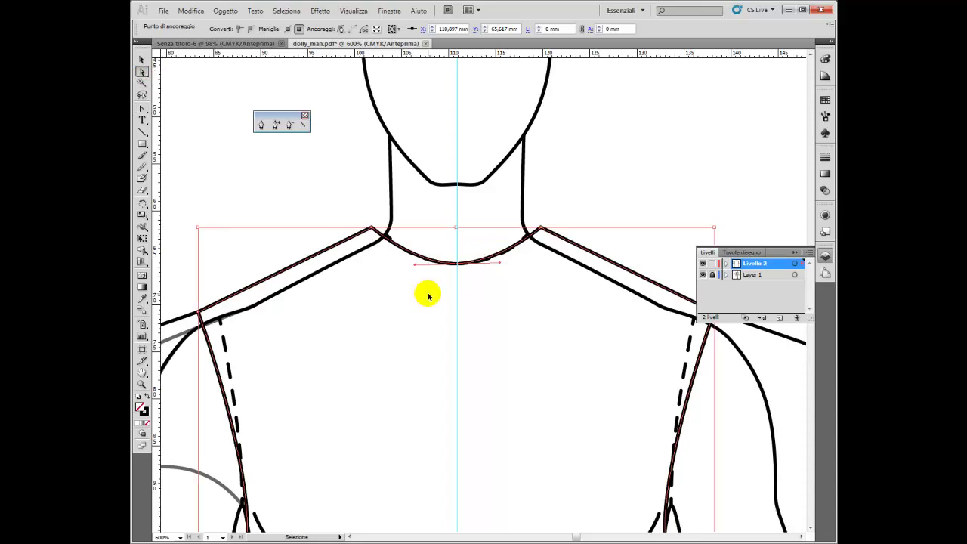
Step: Paste a copy of the neck curve and select the whole pasted curve
key(ctrl+v)
click(501, 337)
click(484, 311)
click(503, 348)
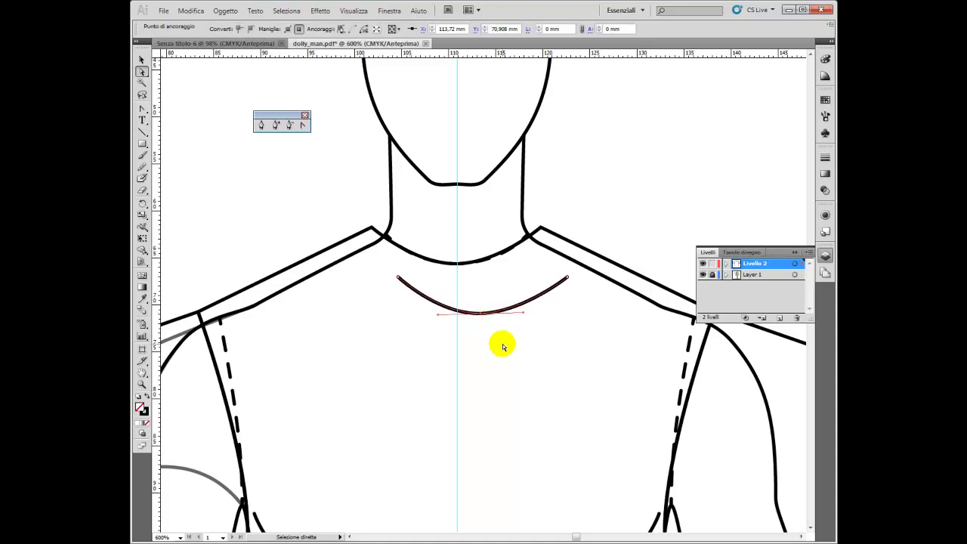
click(406, 289)
click(460, 299)
click(410, 335)
drag(385, 277, 590, 329)
Step: Nudge the pasted curve under the neckline and pin its ends to both corners
key(Left)
key(Left)
key(Left)
key(Left)
key(Left)
key(Up)
key(Up)
key(Up)
key(Up)
key(Up)
key(Up)
key(Up)
key(Up)
key(Left)
key(Left)
key(Up)
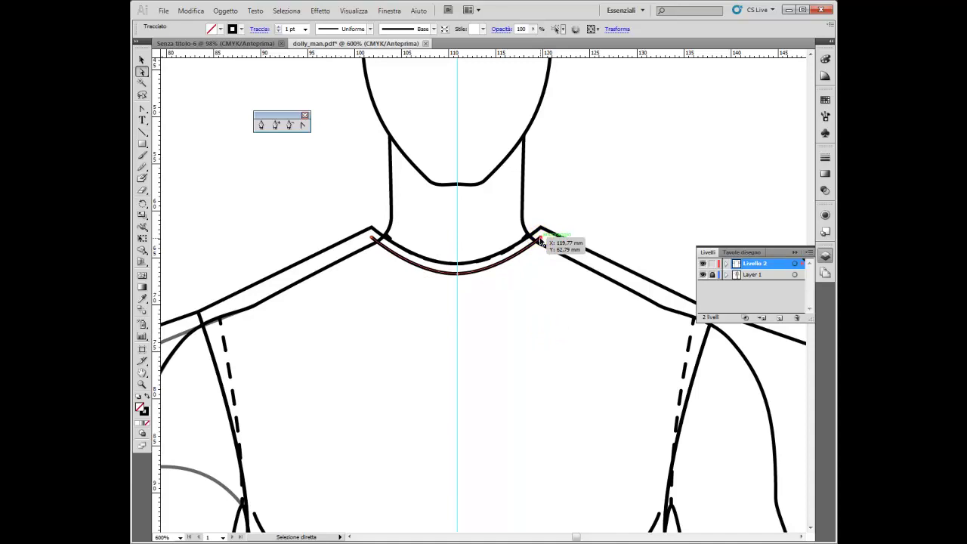
click(541, 239)
drag(540, 239, 547, 231)
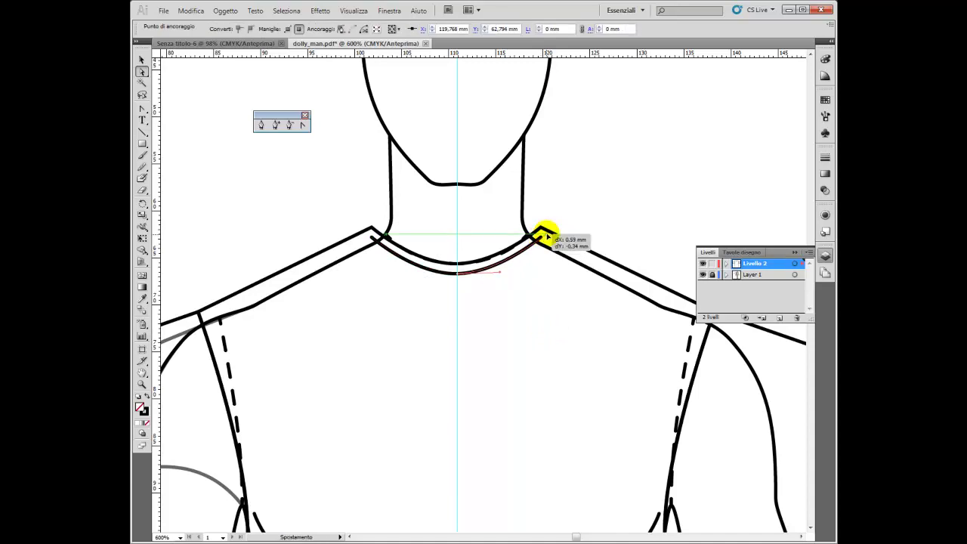
click(383, 250)
drag(383, 250, 367, 229)
Step: Make the neck curve a dashed line with 0,5 pt stroke weight
click(827, 157)
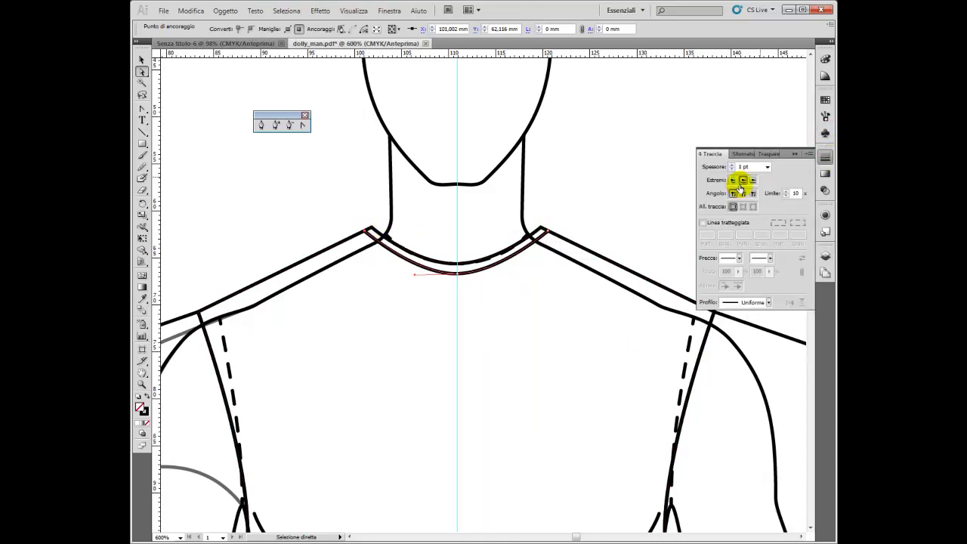
click(704, 222)
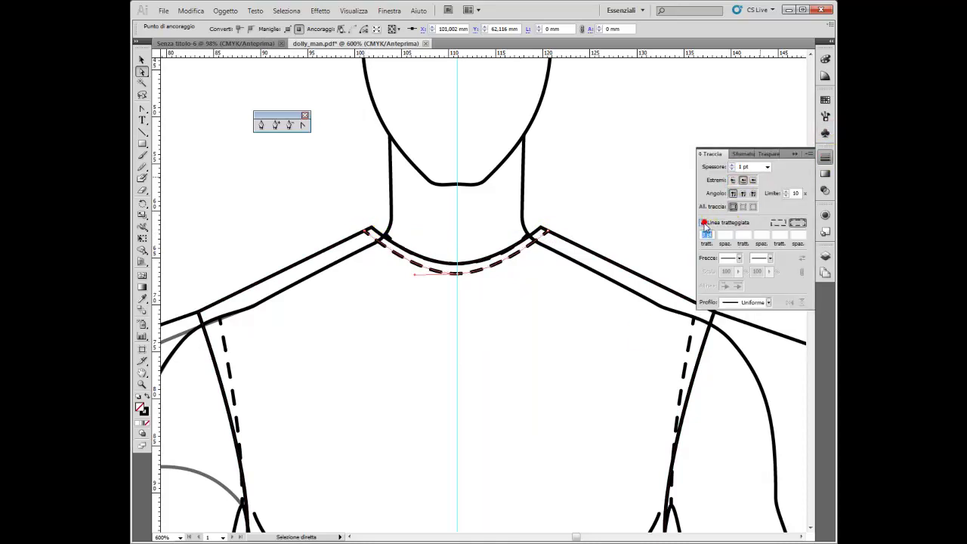
click(767, 166)
click(751, 186)
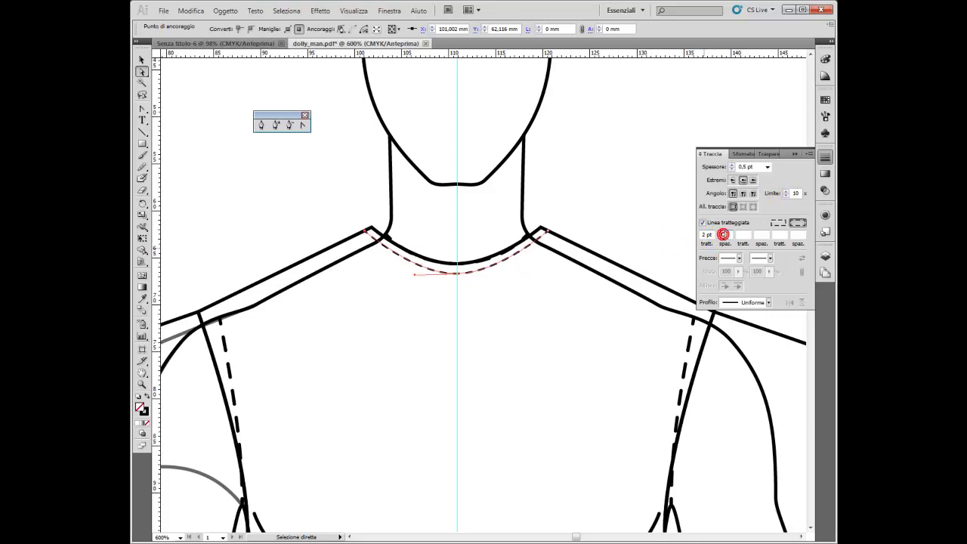
Step: Delete the accidental duplicate of the dashed curve
click(141, 60)
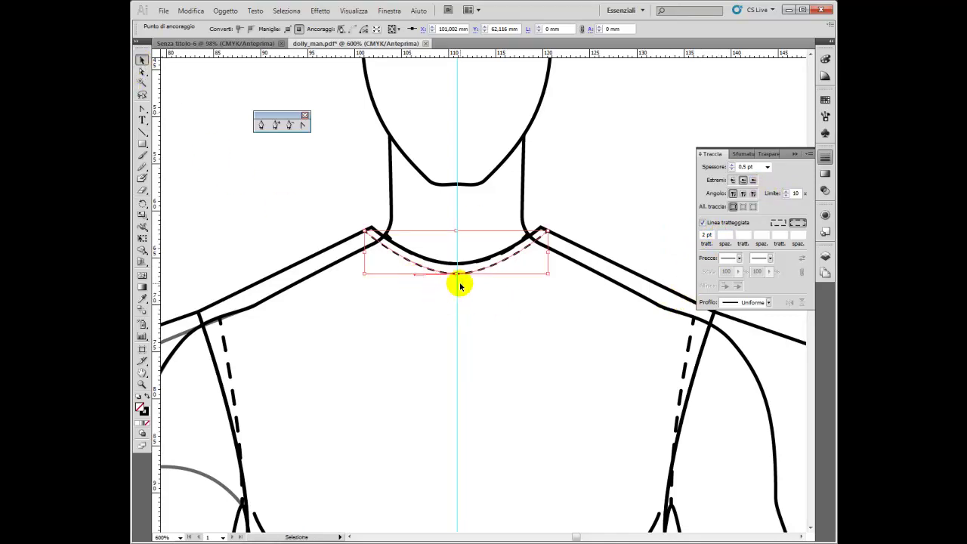
drag(460, 286, 499, 329)
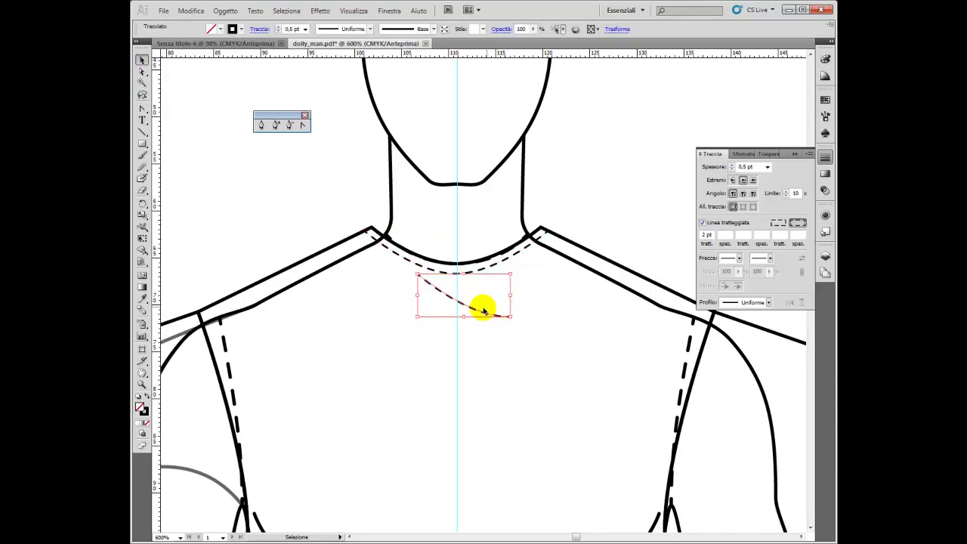
key(Delete)
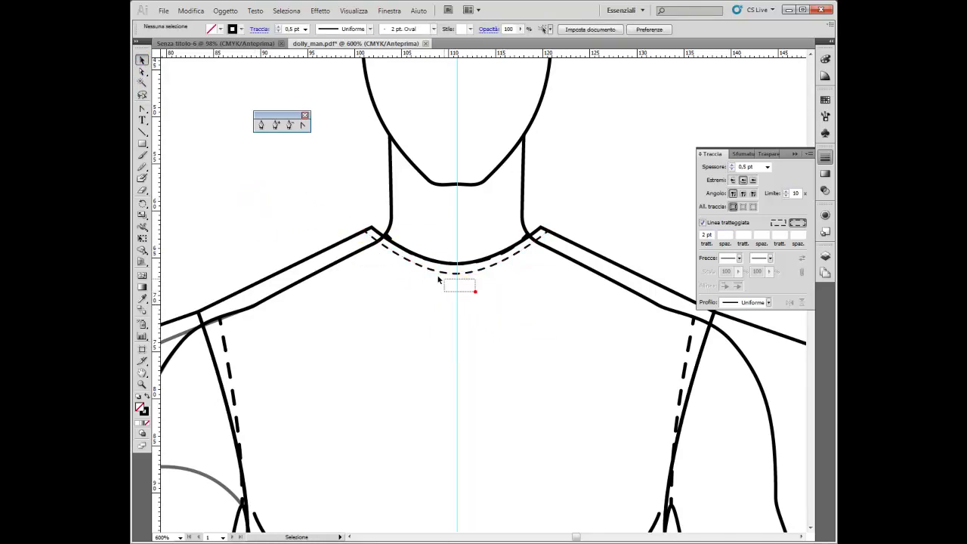
Step: Duplicate the dashed neck curve lower and nudge the copy into position
drag(432, 274, 344, 231)
click(142, 72)
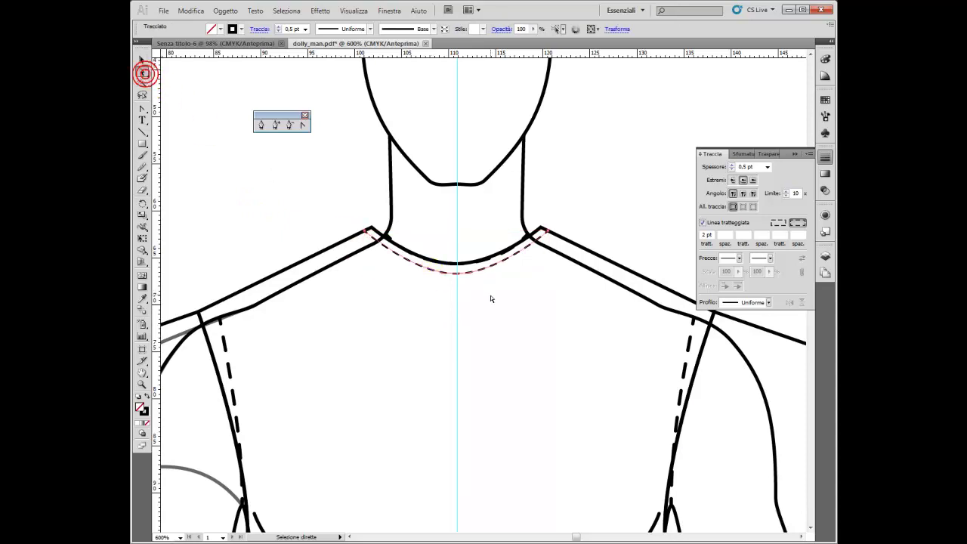
drag(436, 273, 484, 314)
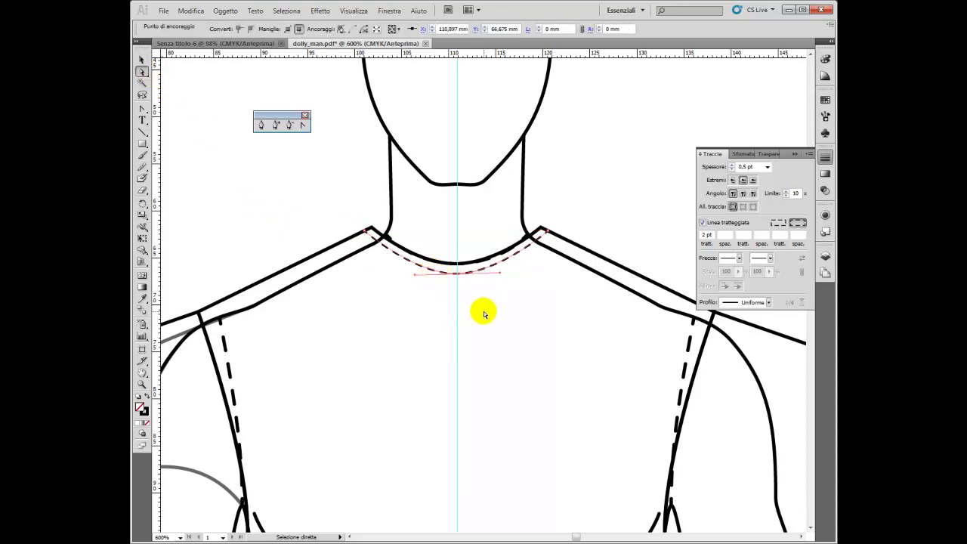
drag(458, 272, 487, 316)
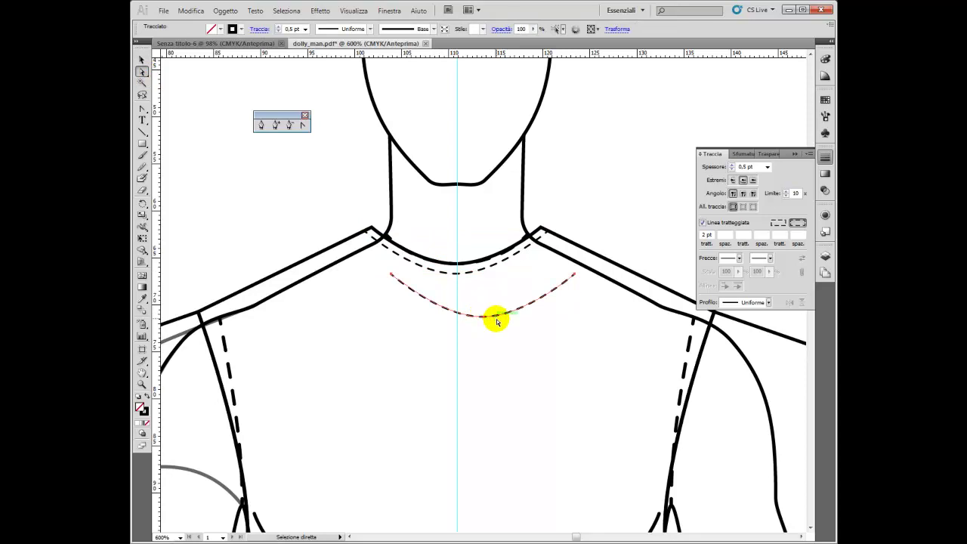
key(Left)
key(Left)
key(Left)
key(Left)
key(Left)
key(Left)
key(Left)
key(Left)
key(Up)
key(Right)
key(Up)
key(Up)
key(Up)
key(Up)
key(Up)
key(Up)
key(Up)
key(Up)
key(Up)
key(Left)
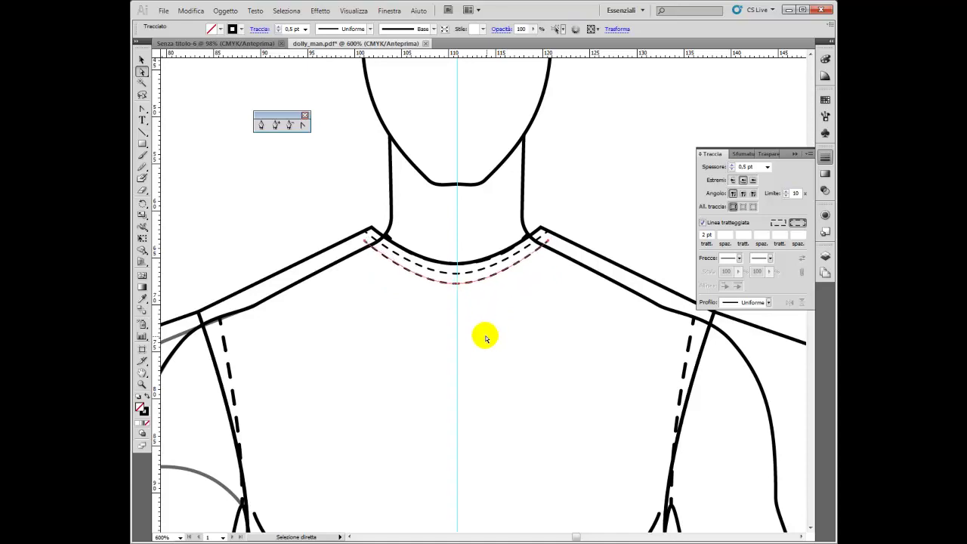
Step: Pin the copy's right and left ends to the neckline corners, then deselect
click(548, 244)
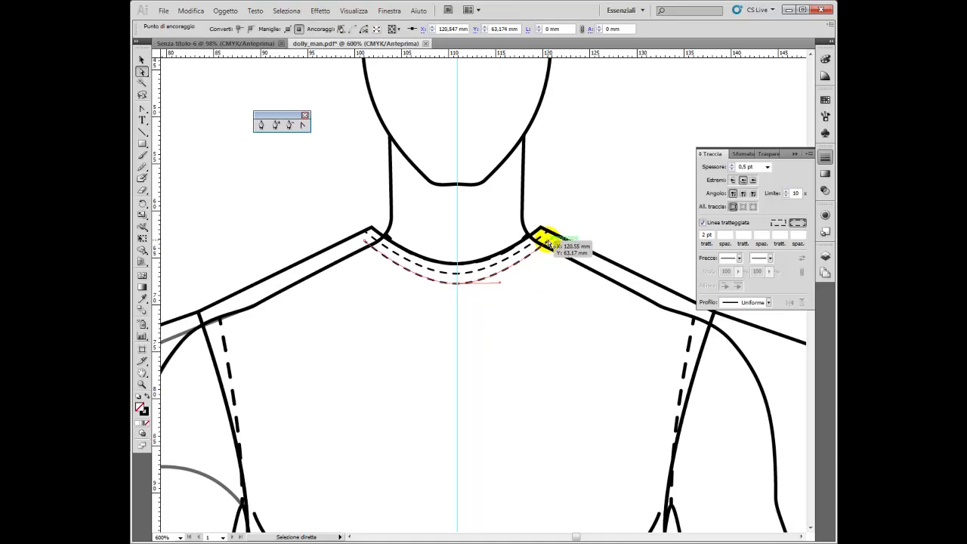
drag(549, 242, 552, 232)
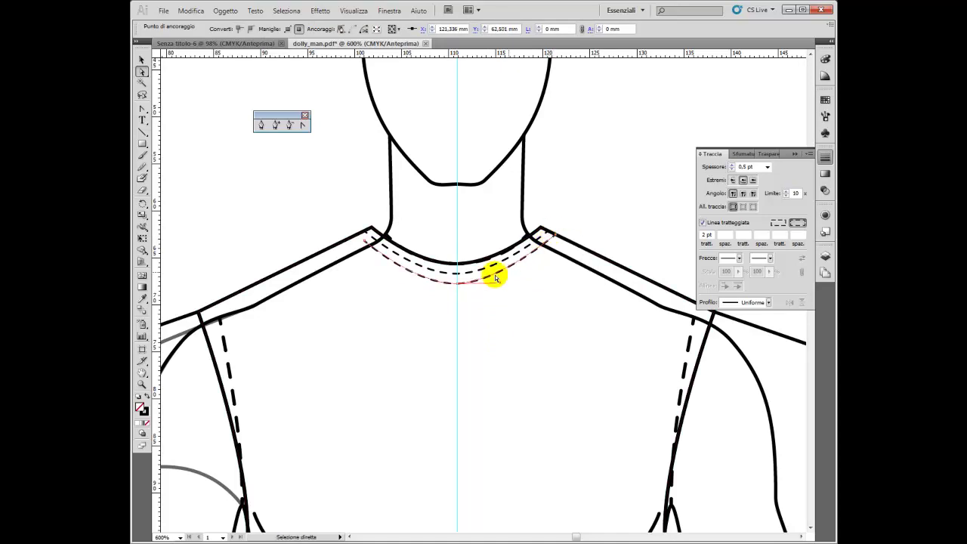
click(364, 243)
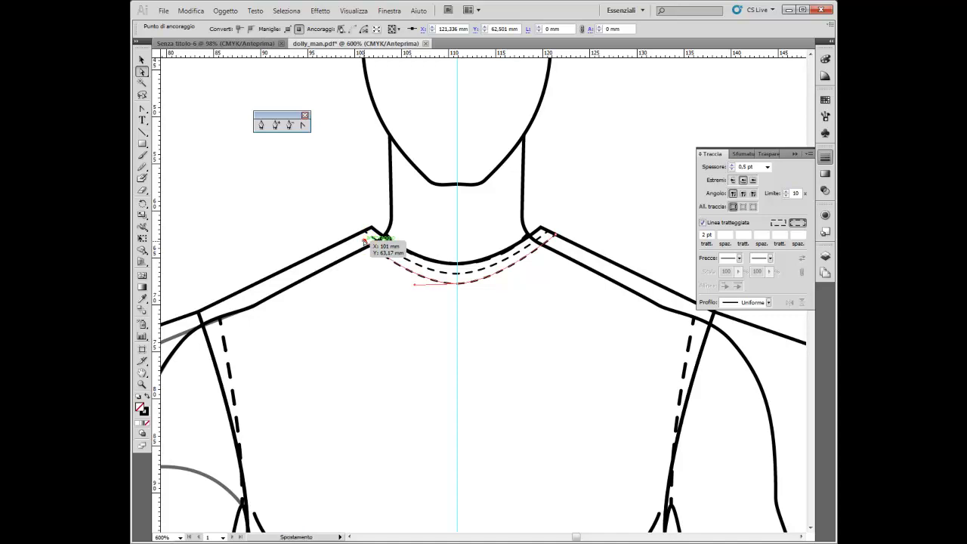
drag(365, 243, 361, 237)
click(501, 371)
Step: Join the bottom ends of the two side lines with Ctrl+J to close the hem
scroll(541, 349, down, 2)
scroll(541, 349, down, 2)
scroll(541, 349, down, 5)
scroll(541, 349, down, 3)
scroll(541, 349, down, 3)
scroll(537, 342, down, 3)
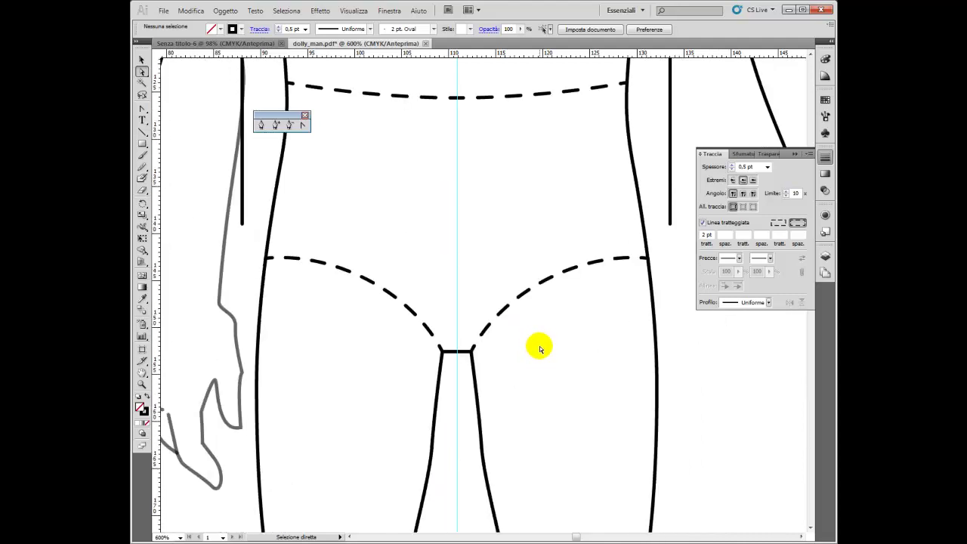
scroll(538, 346, up, 3)
scroll(550, 364, up, 3)
scroll(548, 369, down, 3)
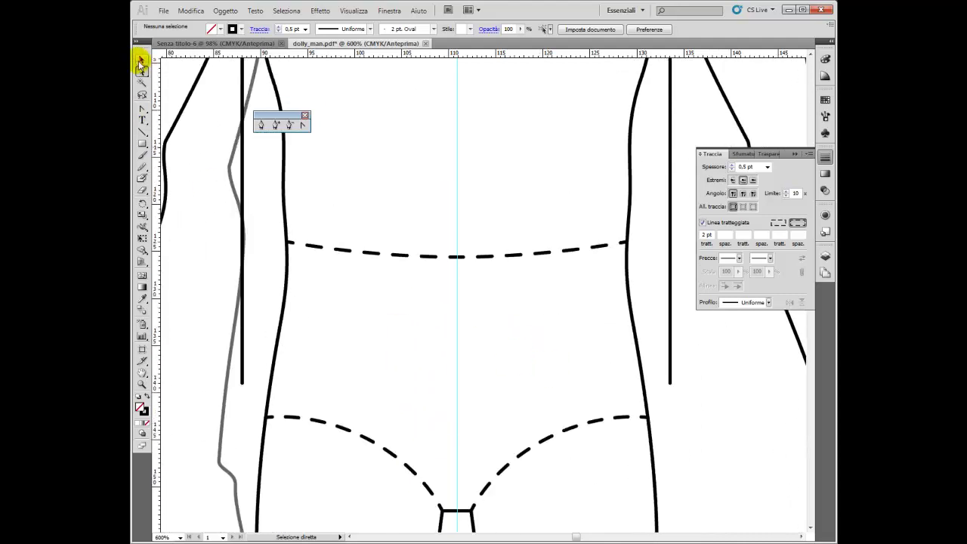
click(243, 384)
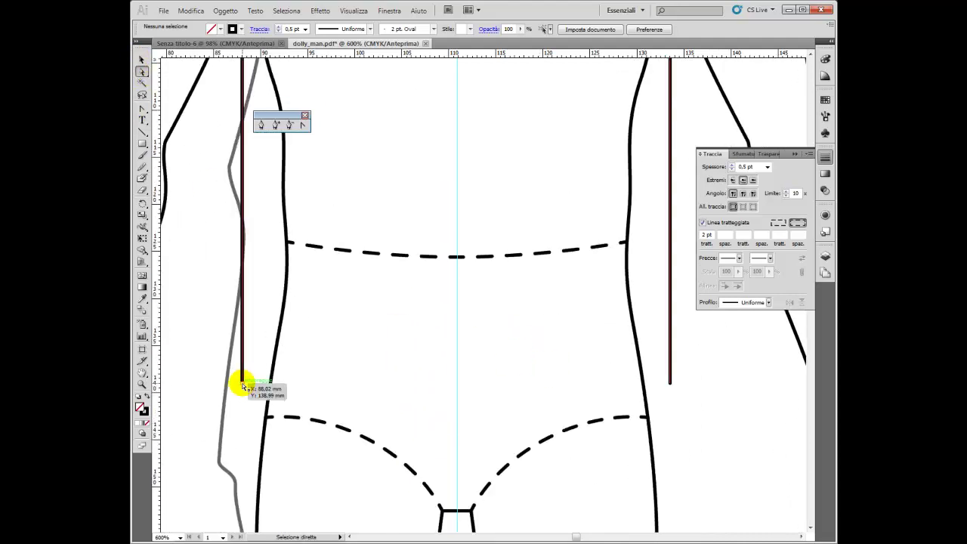
click(242, 383)
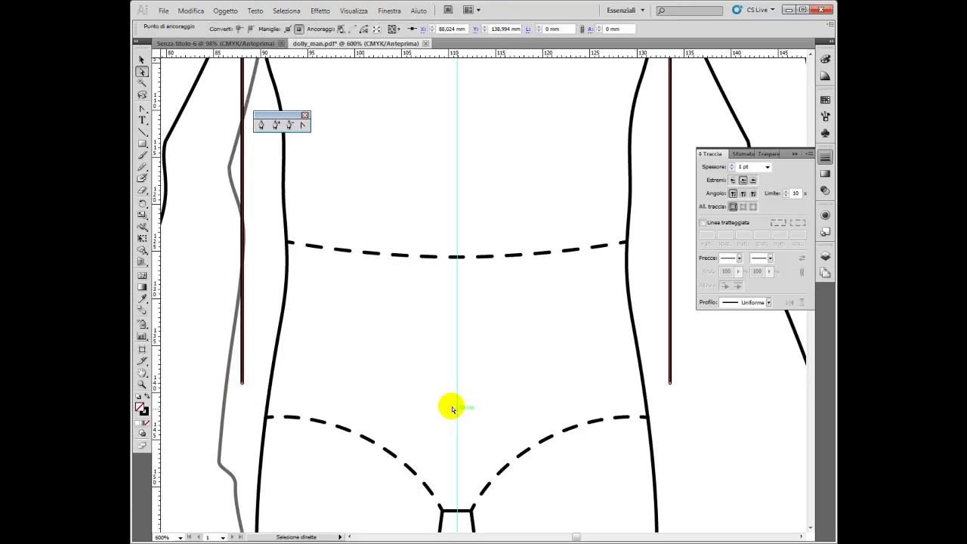
drag(696, 371, 187, 446)
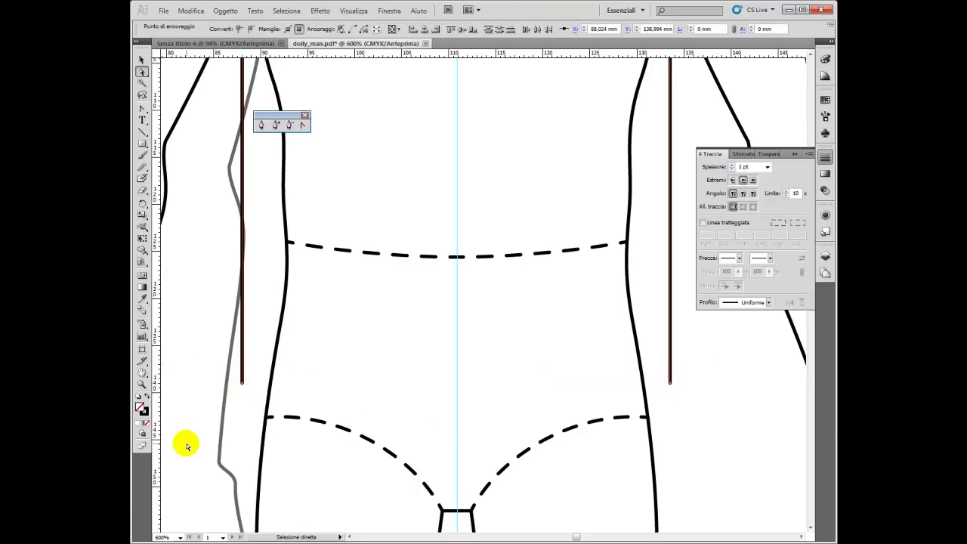
key(ctrl)
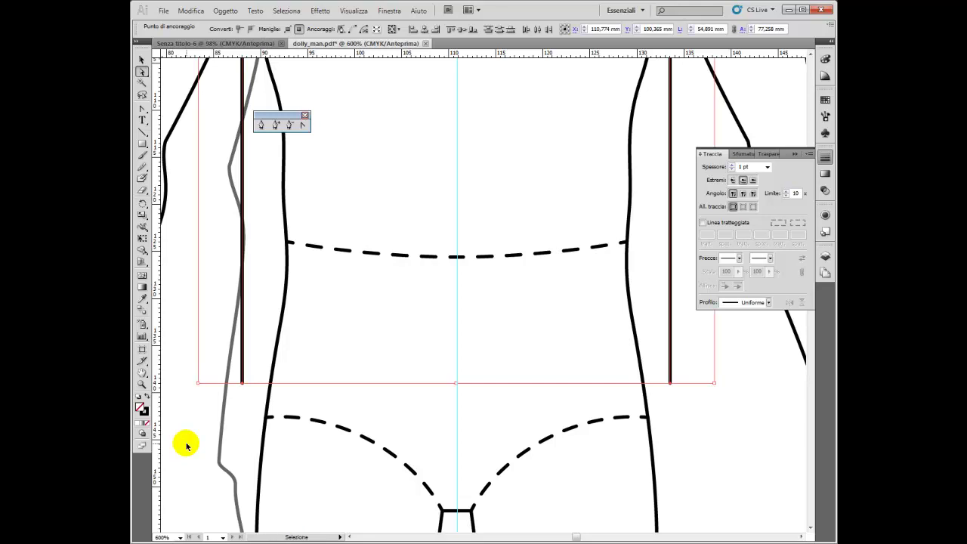
key(ctrl+j)
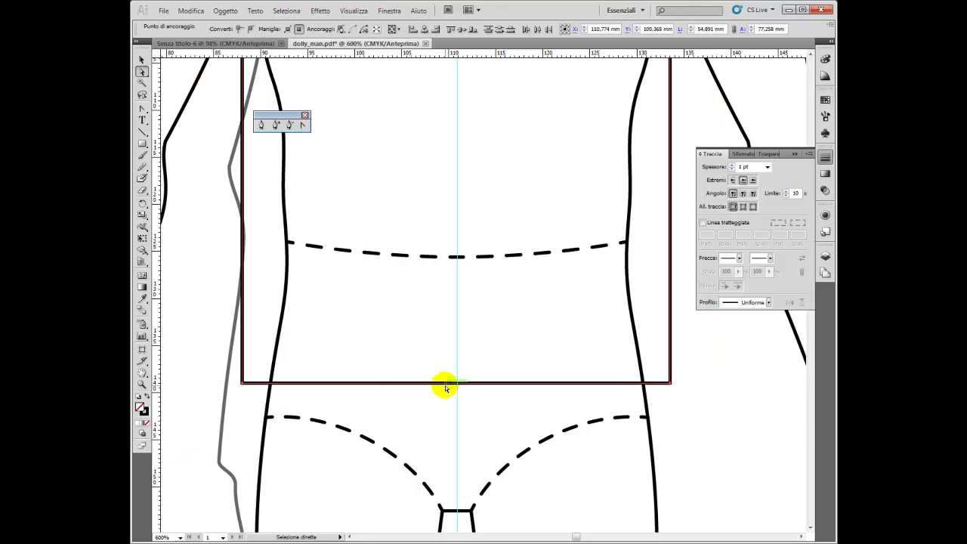
Step: Add an anchor point mid-way along the hem and nudge it down
click(261, 125)
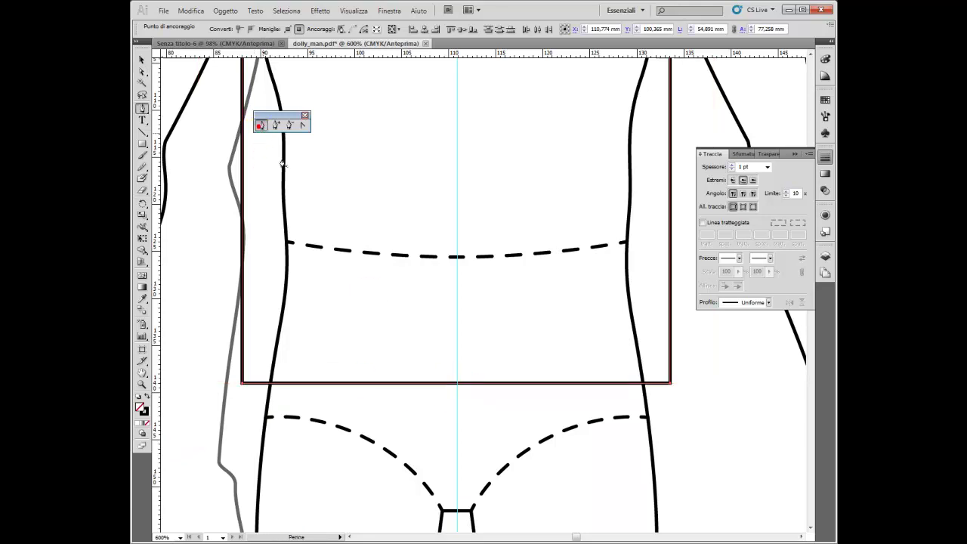
click(458, 383)
key(Down)
key(Down)
key(Down)
key(Down)
key(Down)
key(Down)
key(Down)
key(Down)
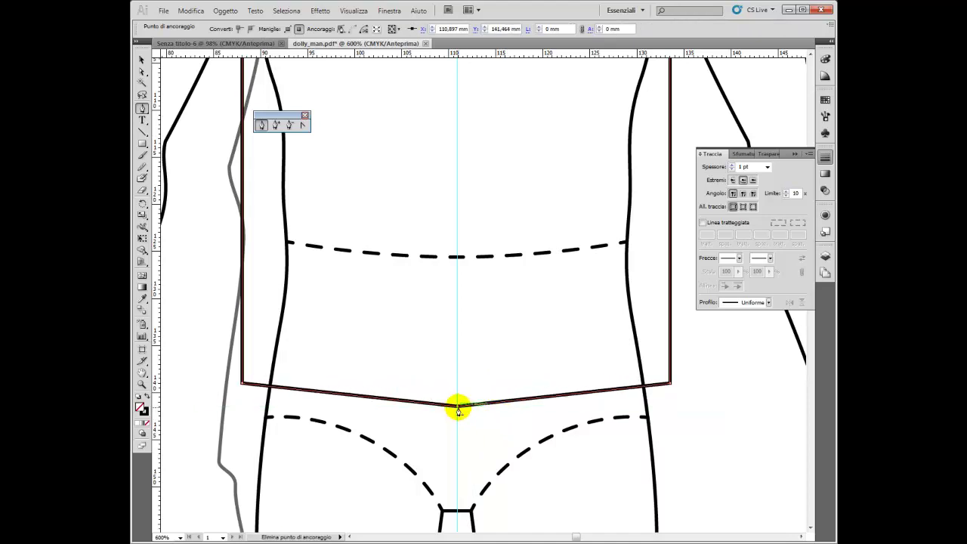
Step: Convert the hem's centre point into a smooth curve and dismiss the warning
click(302, 126)
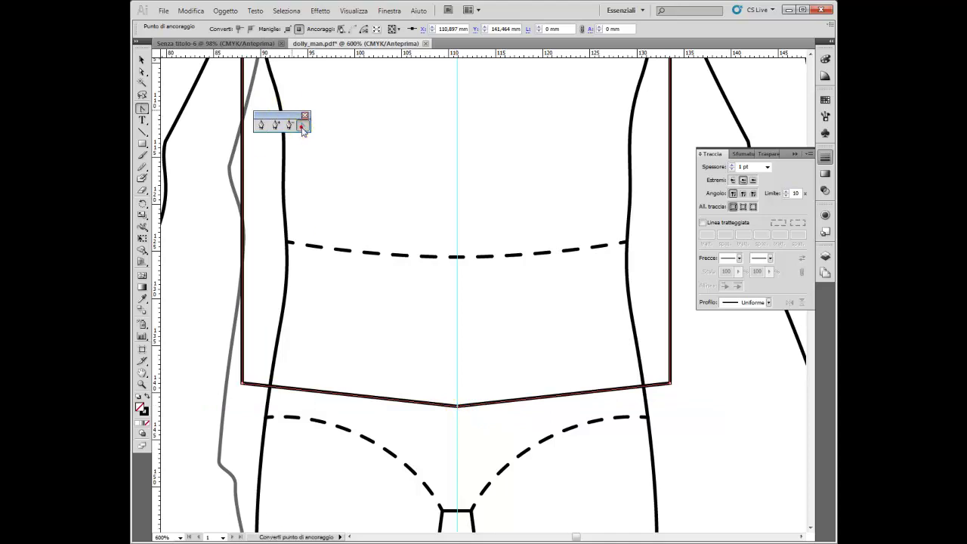
click(476, 409)
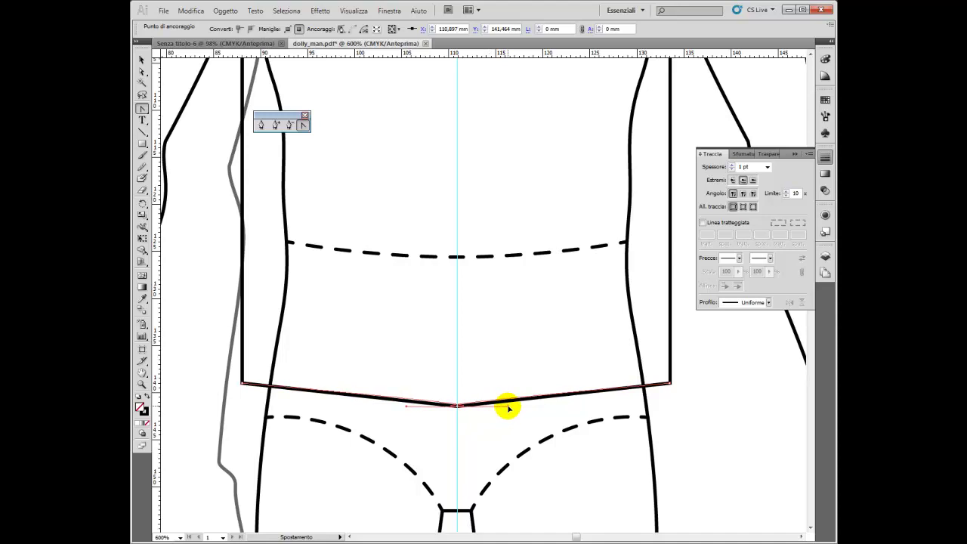
drag(517, 411, 517, 410)
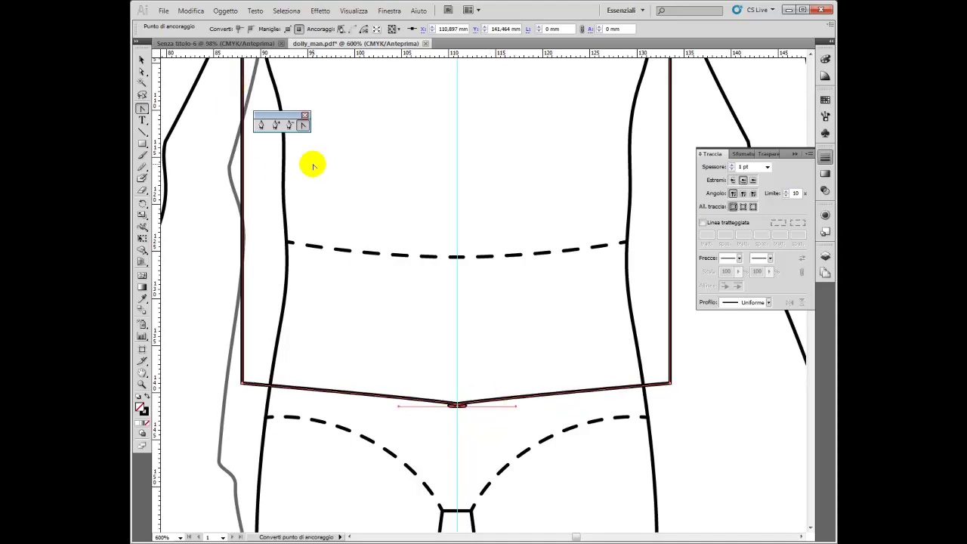
key(ctrl+z)
mouse_move(457, 403)
mouse_down()
mouse_move(442, 412)
mouse_move(386, 408)
mouse_up()
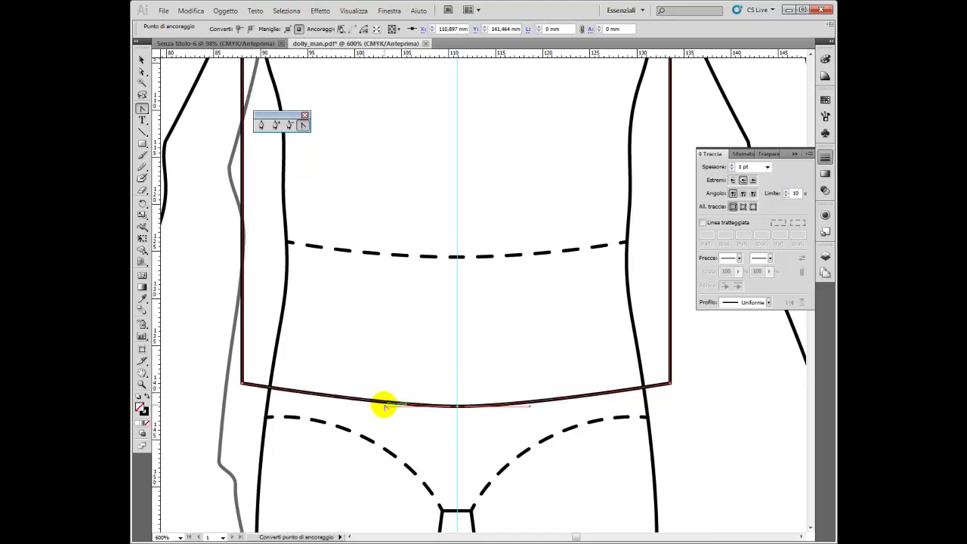
click(449, 434)
click(486, 307)
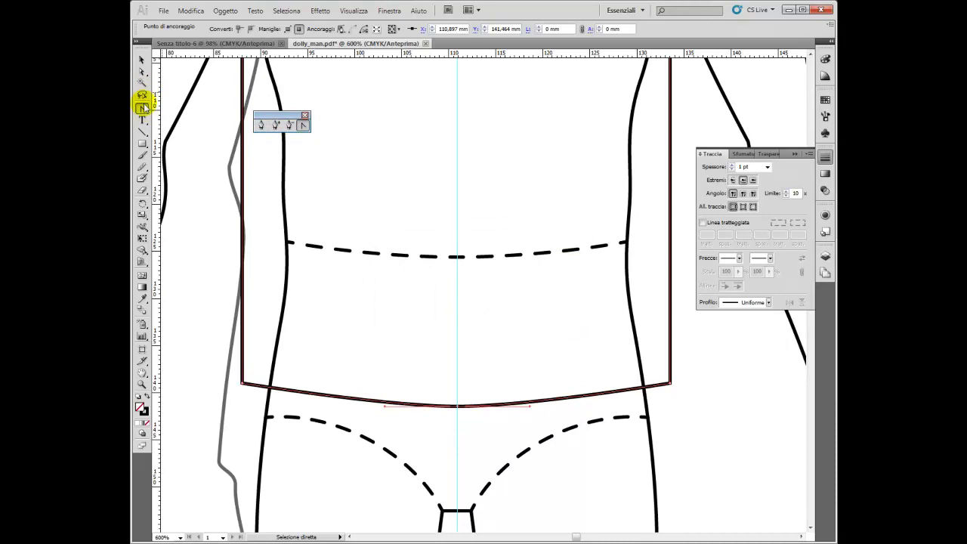
Step: Copy and paste the hem curve, nudging the copy just above the hem
click(142, 72)
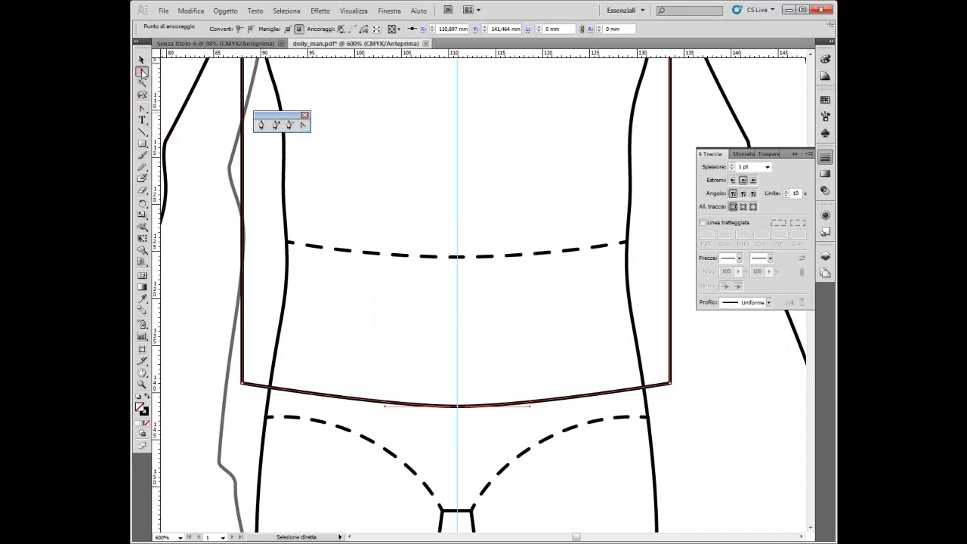
drag(480, 373, 415, 436)
drag(545, 349, 398, 444)
key(ctrl+c)
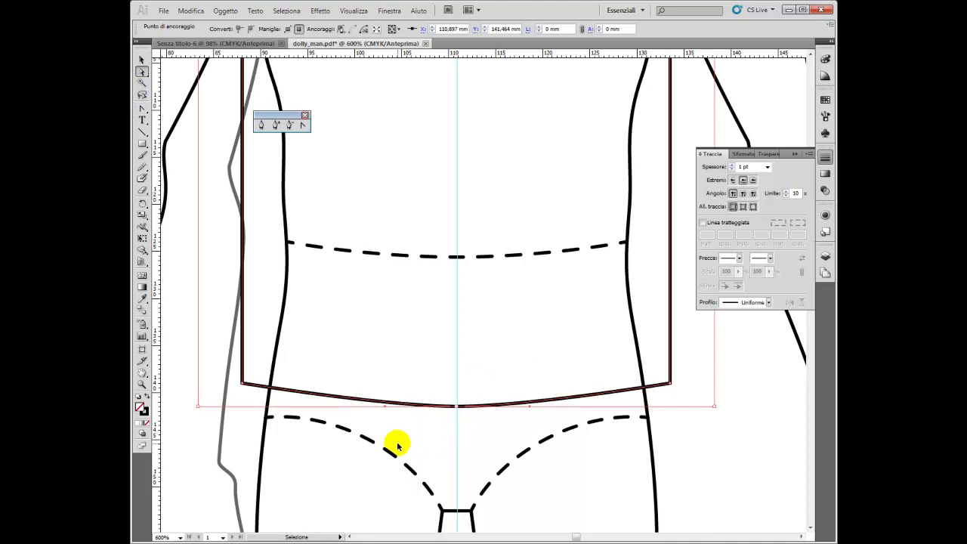
key(ctrl+v)
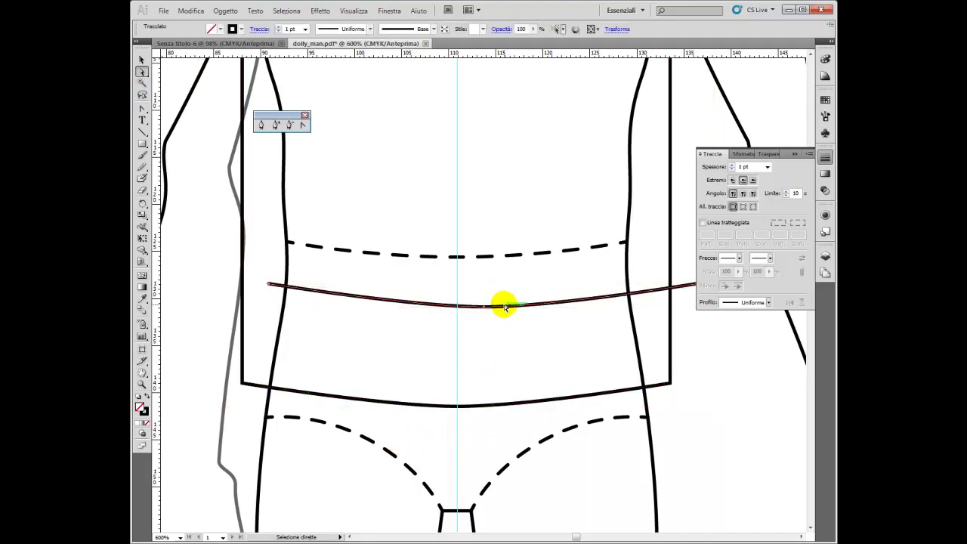
key(Down)
key(Down)
key(Down)
key(Down)
key(Down)
key(Down)
key(Down)
key(Down)
key(Down)
key(Left)
key(Left)
key(Left)
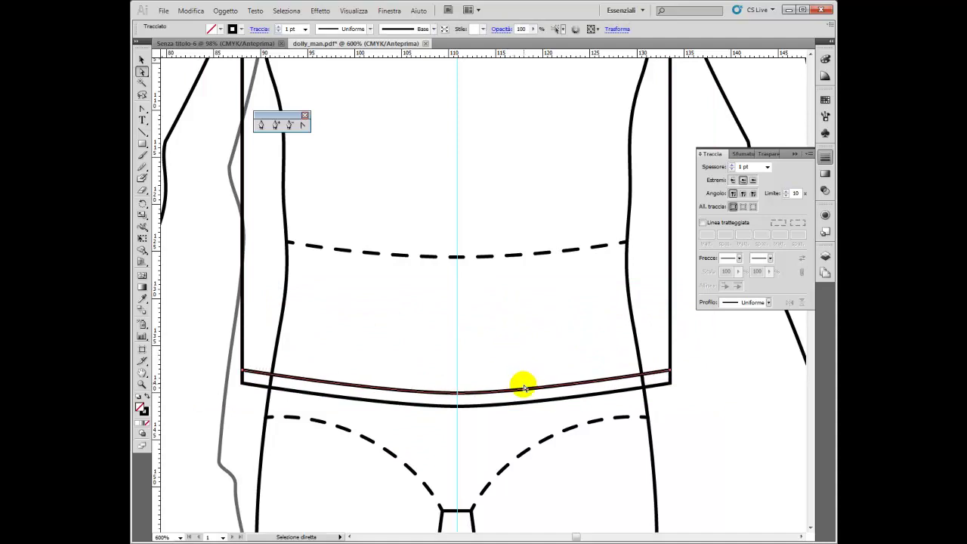
key(Down)
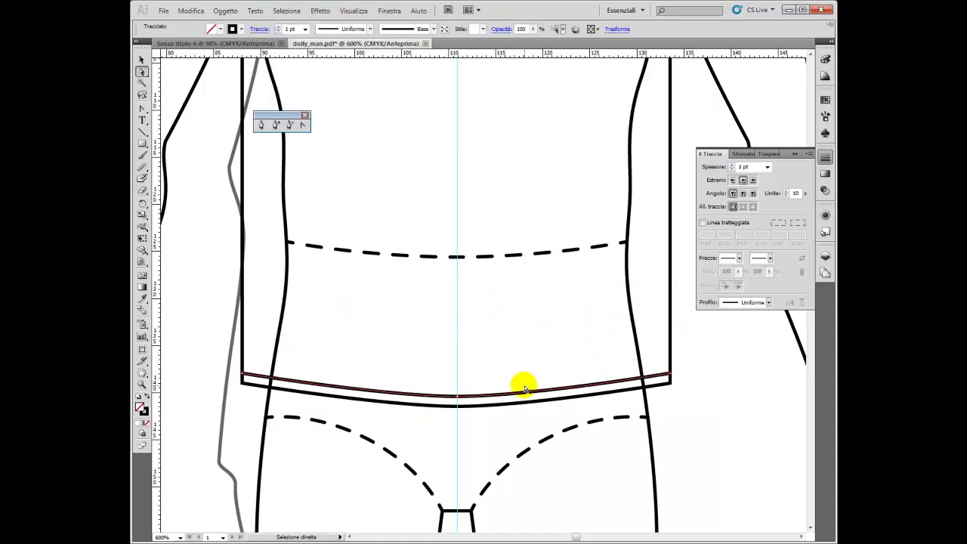
key(Down)
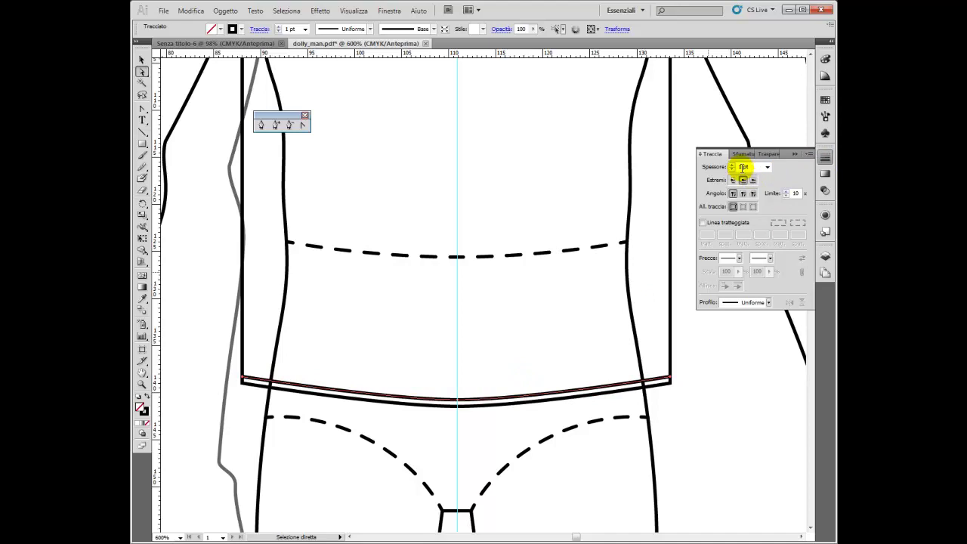
Step: Make the copied hem line dashed at 0.5 pt weight and deselect it
click(703, 222)
click(768, 167)
click(756, 186)
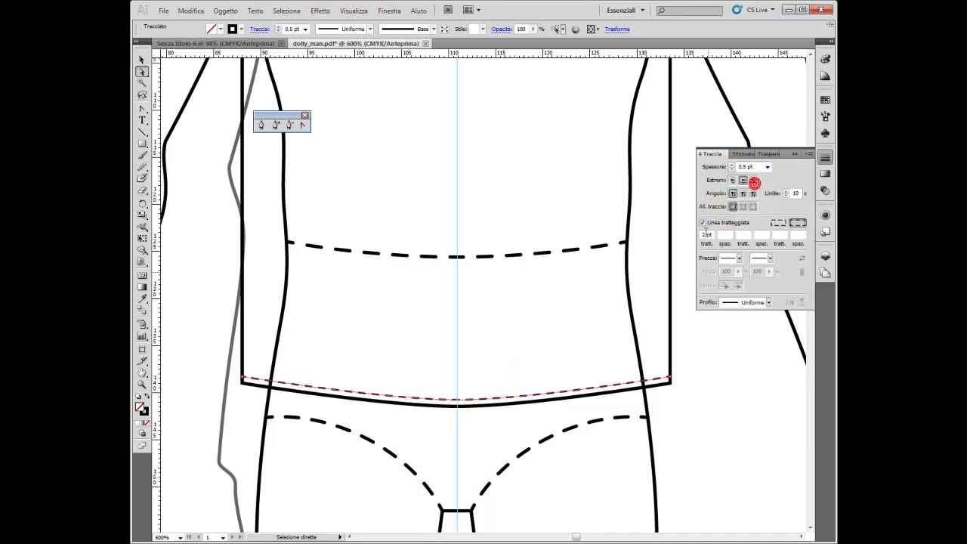
click(517, 440)
scroll(518, 440, up, 2)
scroll(514, 438, up, 4)
scroll(514, 434, up, 5)
scroll(453, 378, down, 2)
scroll(680, 287, down, 3)
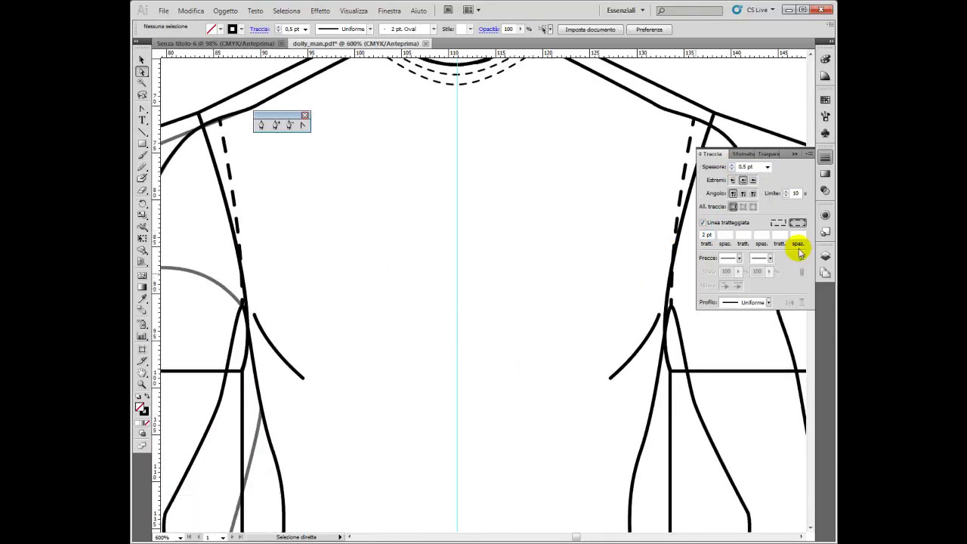
Step: Hide the Layer 1 mannequin, zoom out to review the shirt, then show it again
click(825, 255)
click(710, 275)
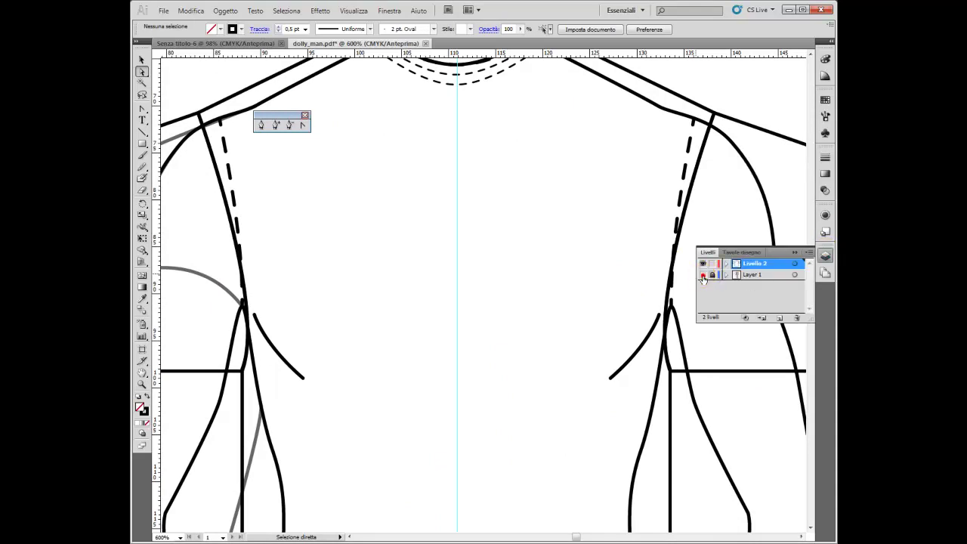
click(702, 275)
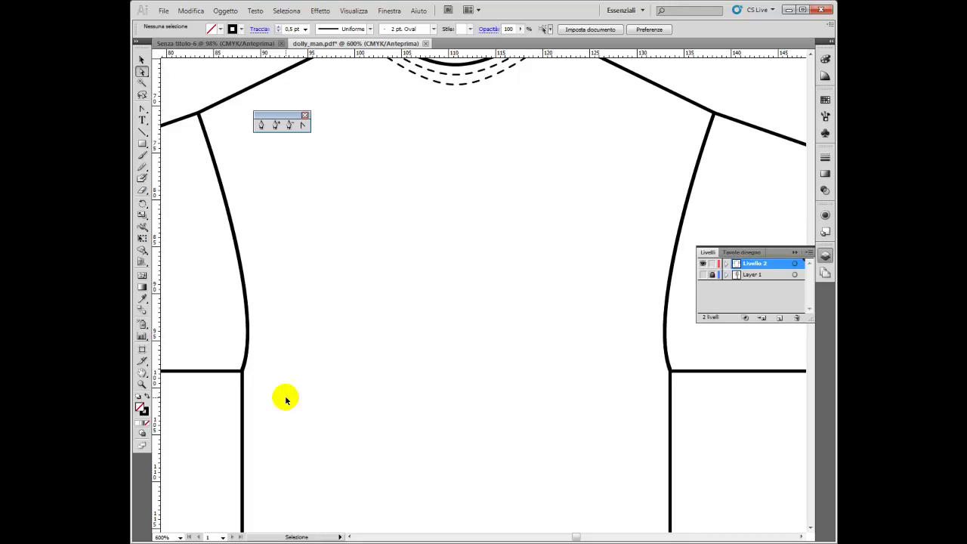
key(ctrl+minus)
key(ctrl+minus)
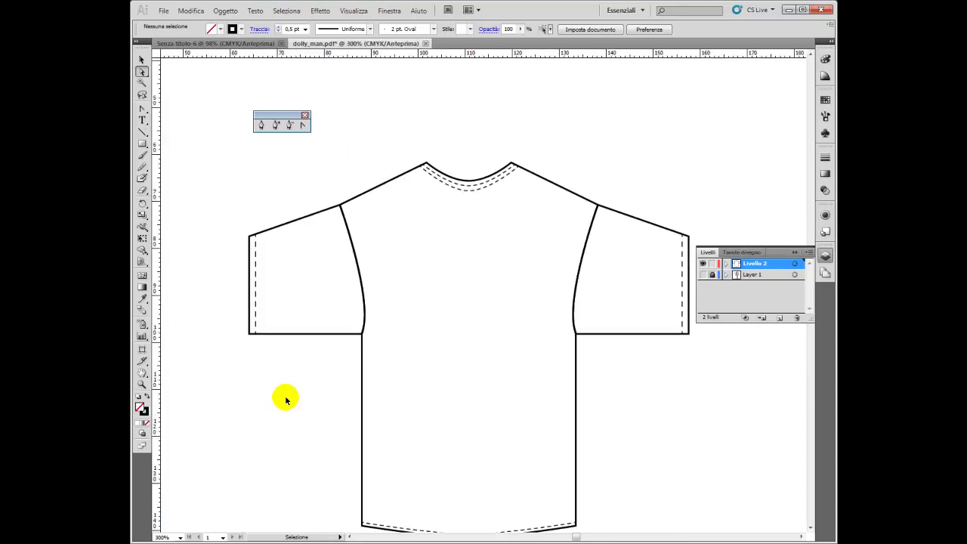
key(ctrl+minus)
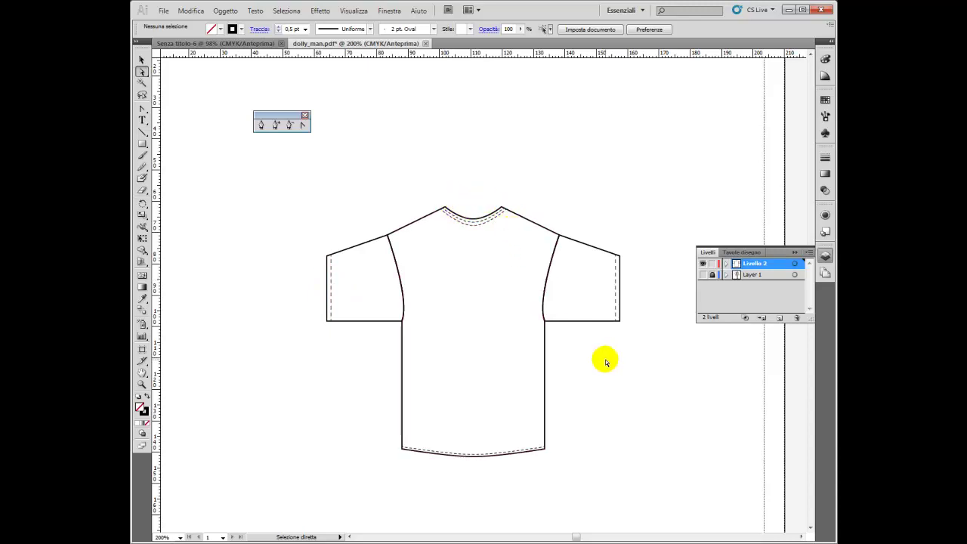
click(702, 275)
scroll(567, 281, up, 1)
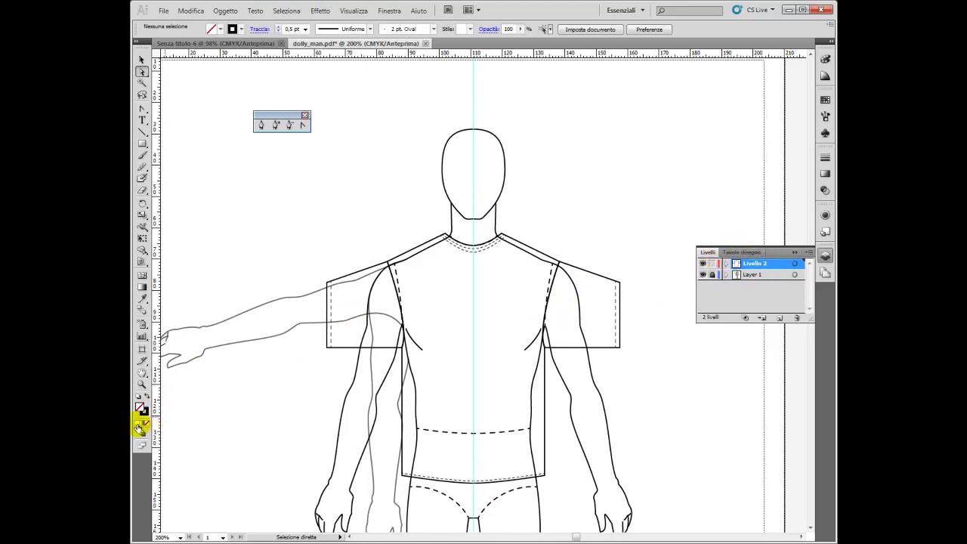
Step: Select all the shirt pieces and fill them with white
click(139, 426)
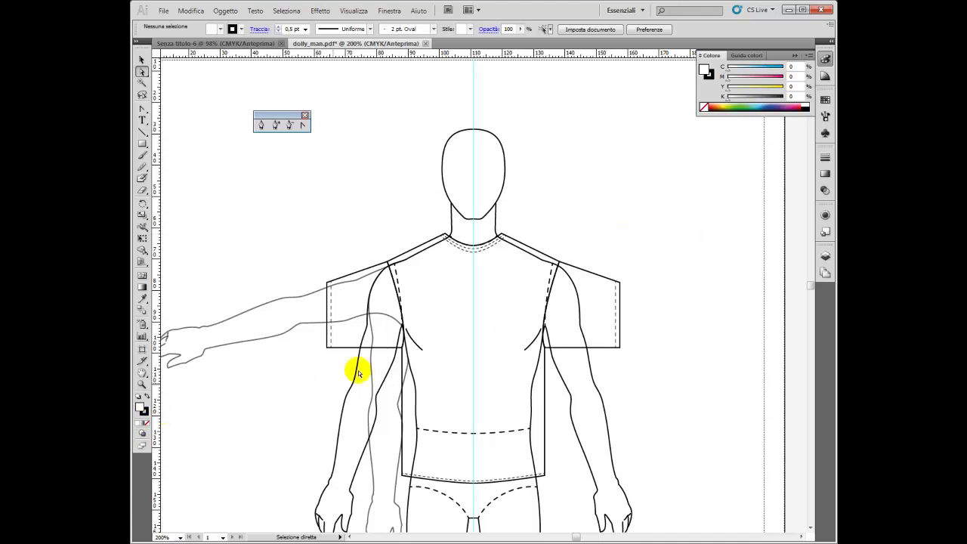
drag(284, 208, 675, 517)
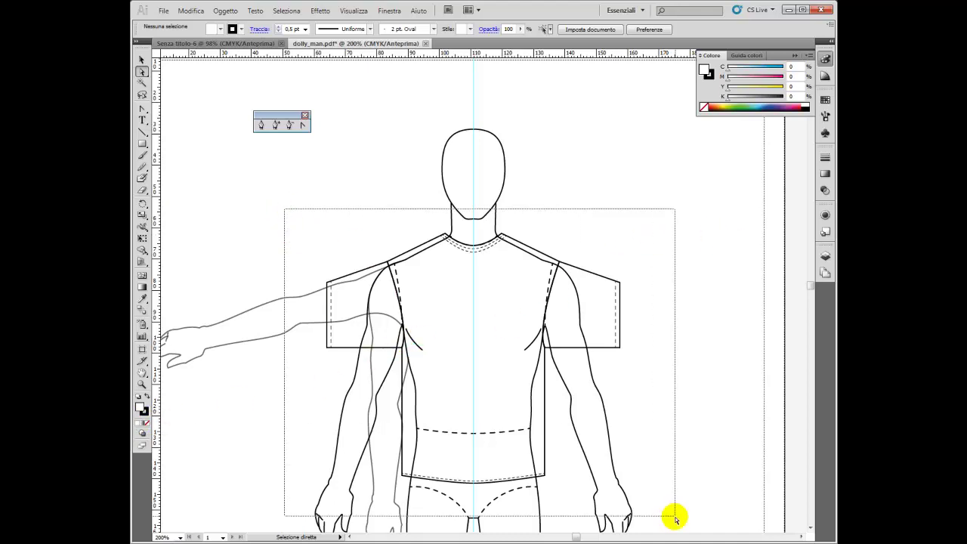
click(139, 425)
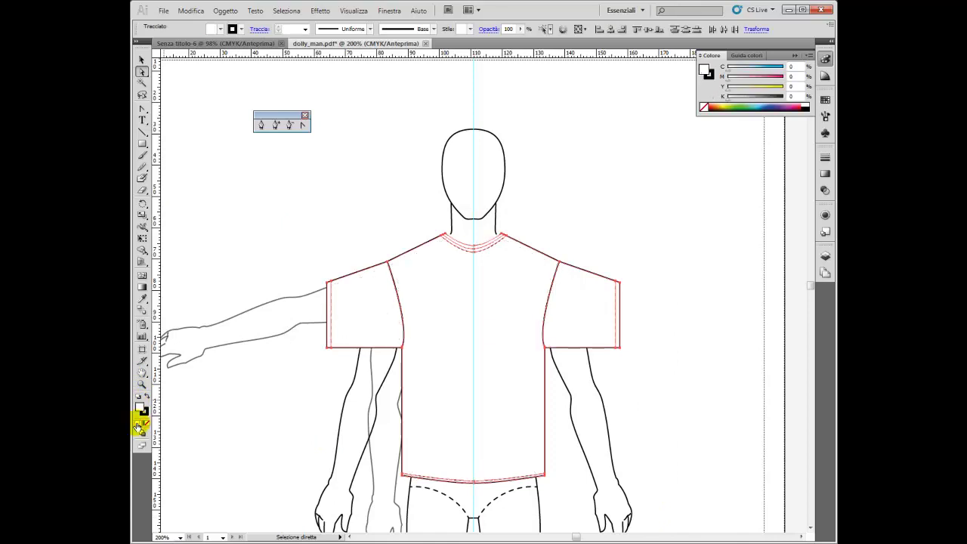
click(641, 243)
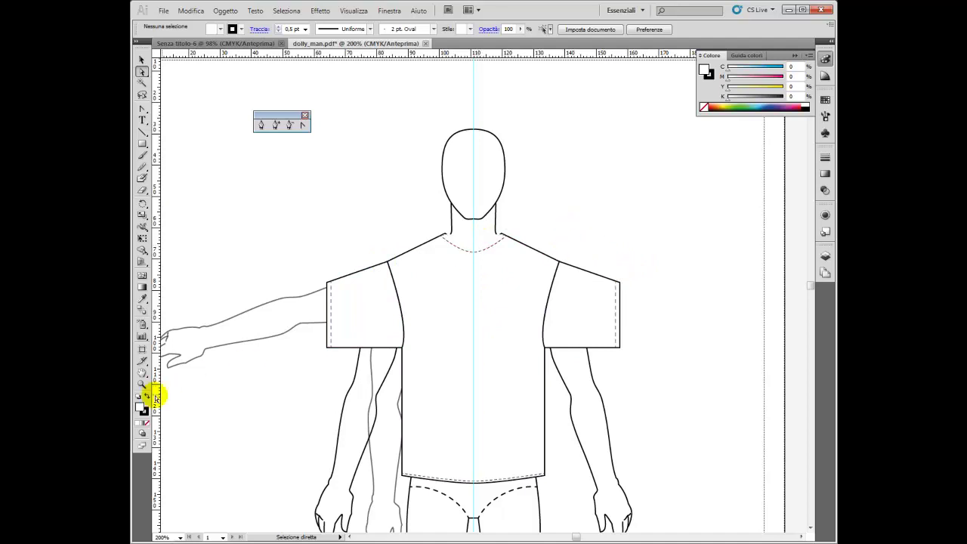
Step: Reselect the shirt pieces, set their fill to None, and deselect
click(147, 424)
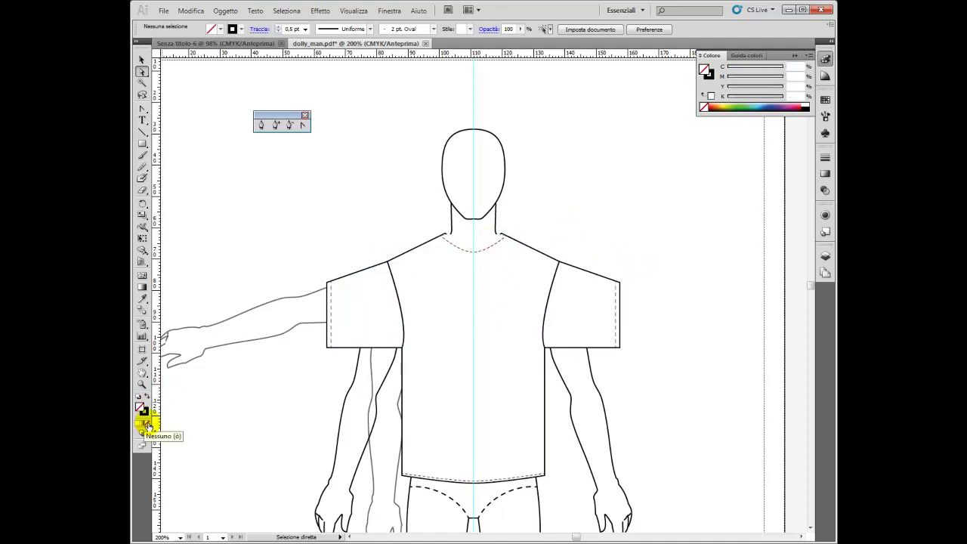
scroll(303, 194, down, 2)
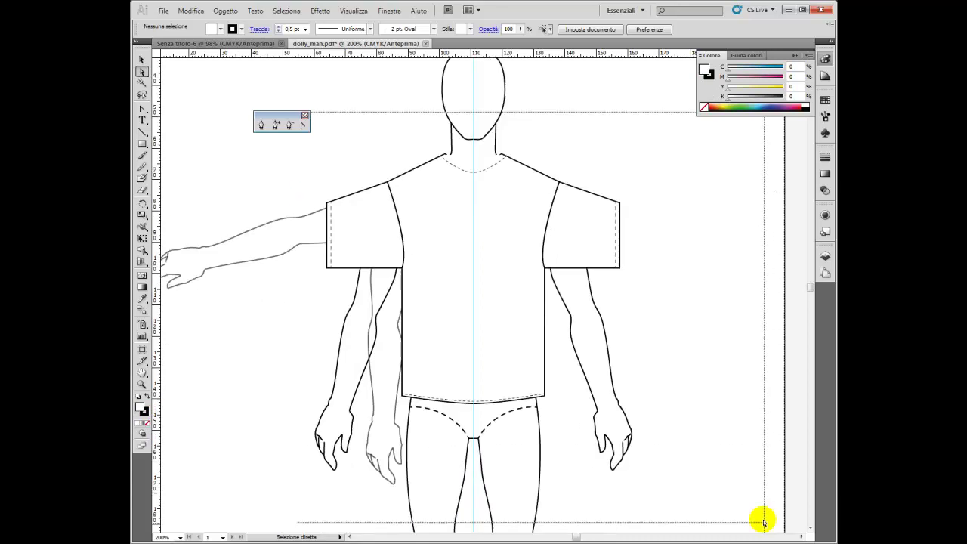
drag(762, 519, 363, 405)
click(142, 412)
click(144, 424)
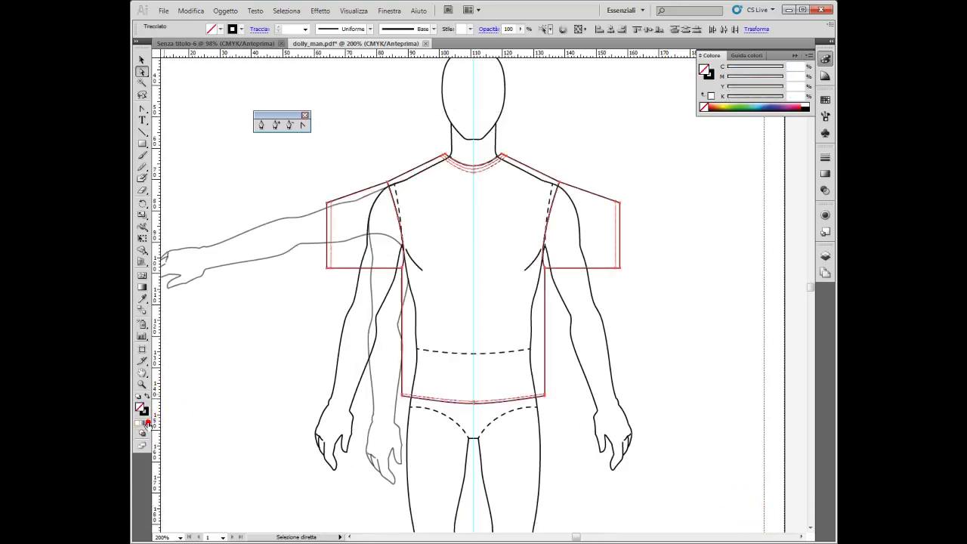
click(714, 231)
scroll(490, 212, up, 1)
scroll(490, 212, up, 1)
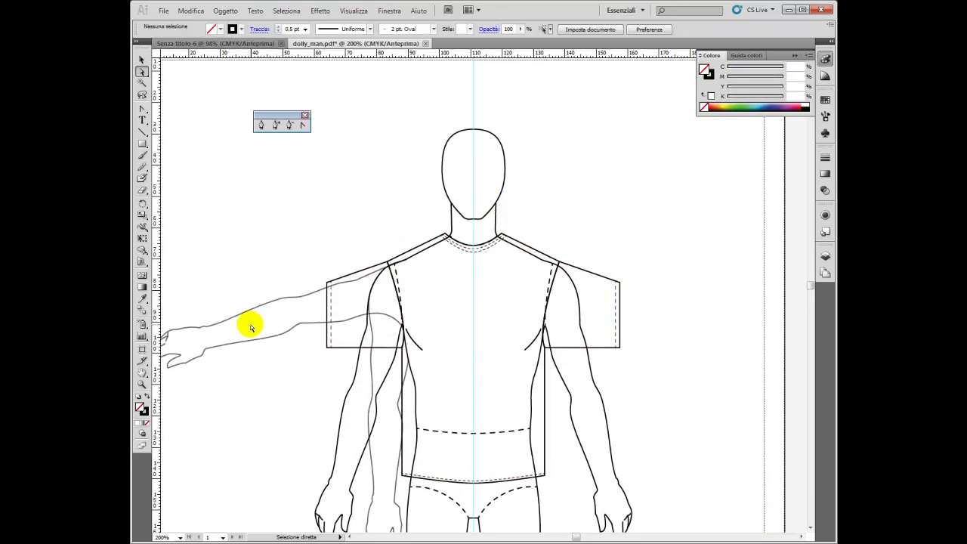
Step: Zoom in on the neckline and isolate its curve with the Direct Selection tool
click(142, 384)
click(496, 281)
click(452, 277)
click(496, 268)
click(141, 60)
drag(452, 271, 449, 274)
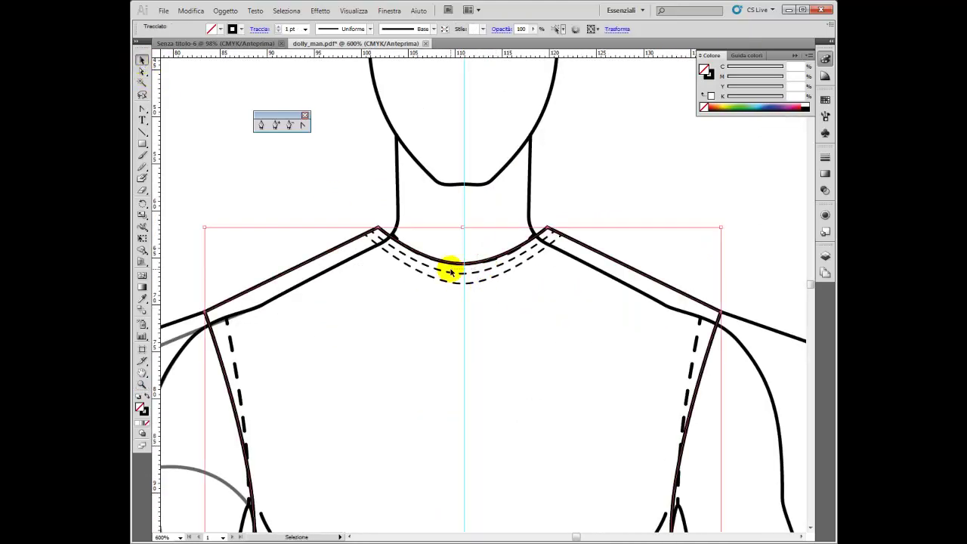
click(141, 72)
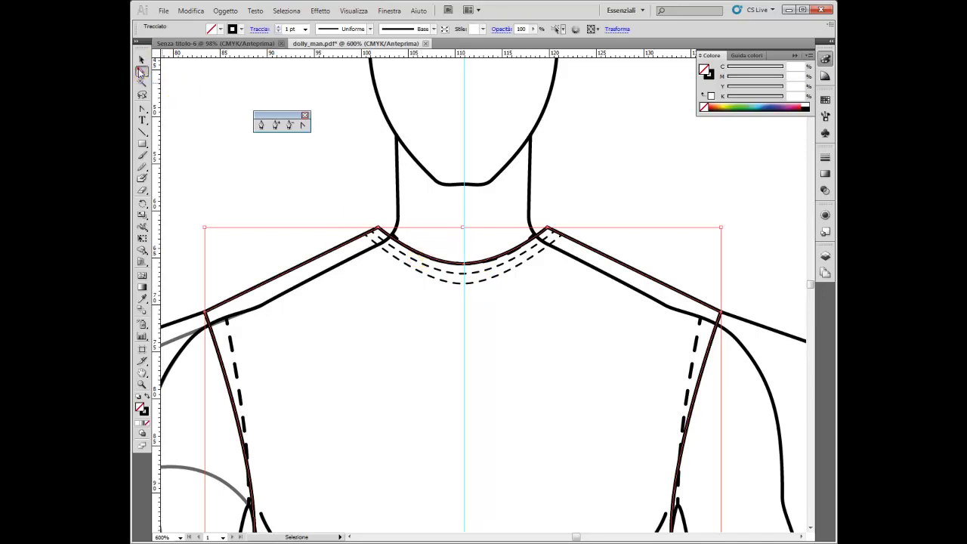
mouse_move(494, 236)
mouse_down()
mouse_move(460, 271)
mouse_move(428, 263)
mouse_move(457, 270)
mouse_up()
click(489, 248)
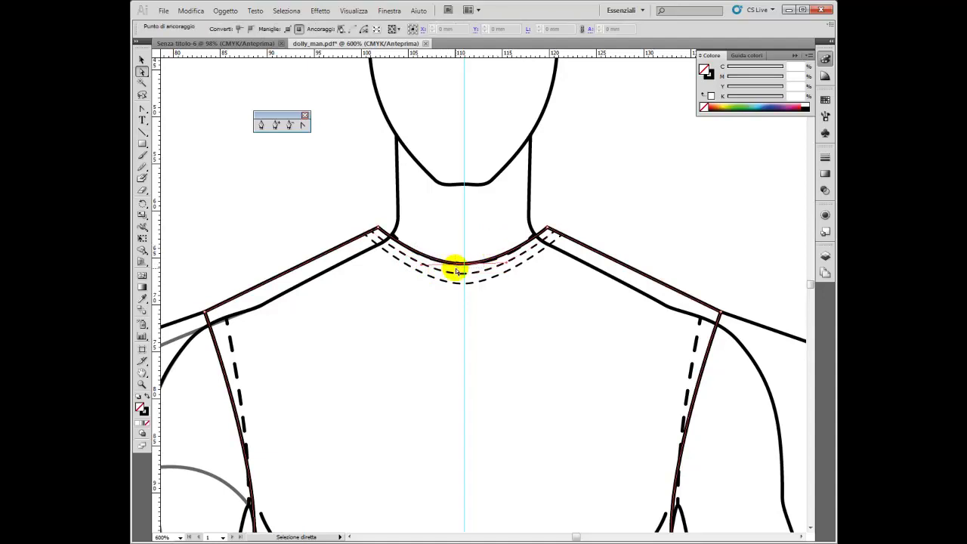
Step: Copy and paste the neckline curve, then nudge the copy up and left
key(ctrl+c)
key(ctrl+v)
drag(491, 308, 510, 317)
key(Up)
key(Up)
key(Up)
key(Up)
key(Up)
key(Up)
key(Up)
key(Left)
key(Left)
key(Left)
key(Left)
Step: Fine-tune the copy onto the collar line with undo/redo and Up, Left, Down nudges
key(v)
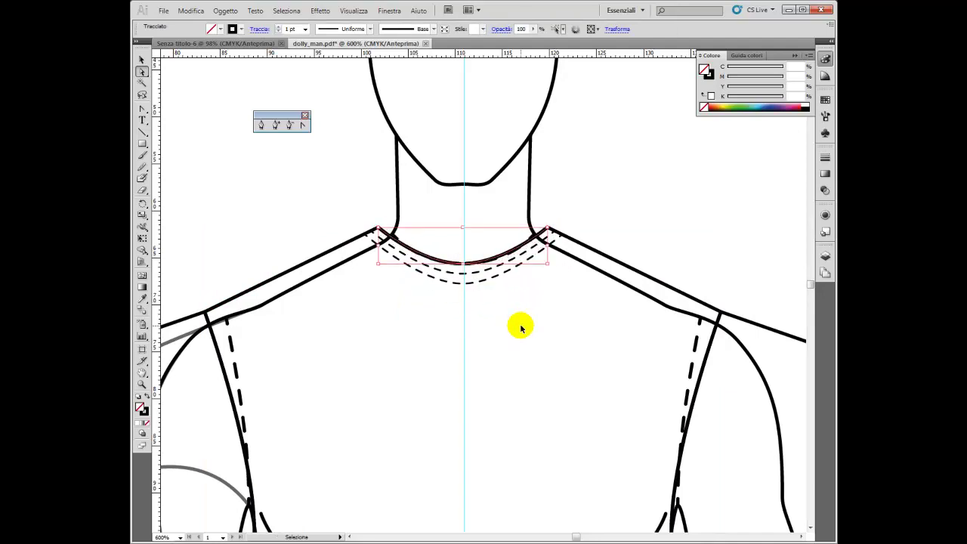
key(ctrl+z)
key(ctrl+z)
key(ctrl+z)
key(a)
key(ctrl+shift+z)
key(ctrl+shift+z)
key(ctrl+shift+z)
key(ctrl+shift+z)
key(Up)
key(Up)
key(Up)
key(Left)
key(Left)
key(Left)
key(Left)
key(Down)
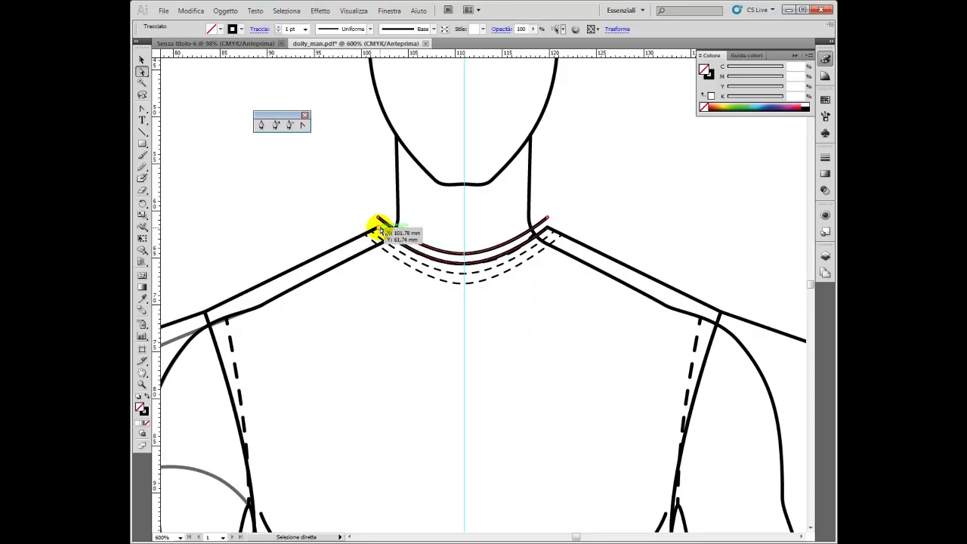
Step: Add an anchor to the neckline copy, remove an extra anchor near its right end, then select the lower curve
click(275, 125)
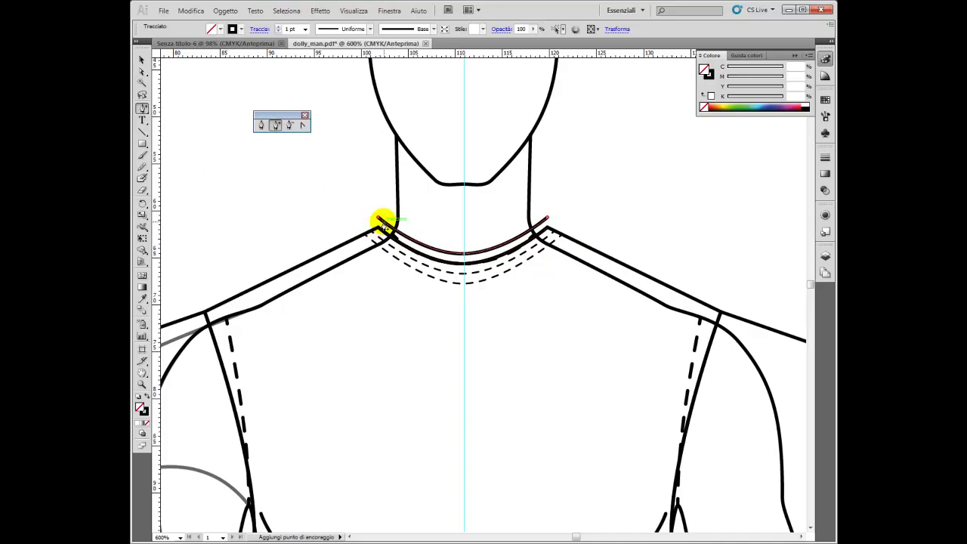
click(383, 222)
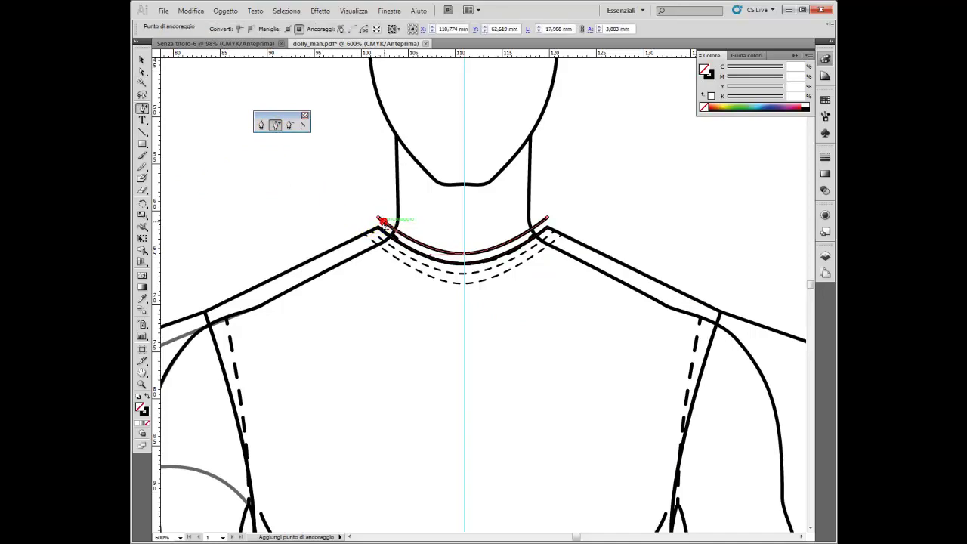
click(542, 221)
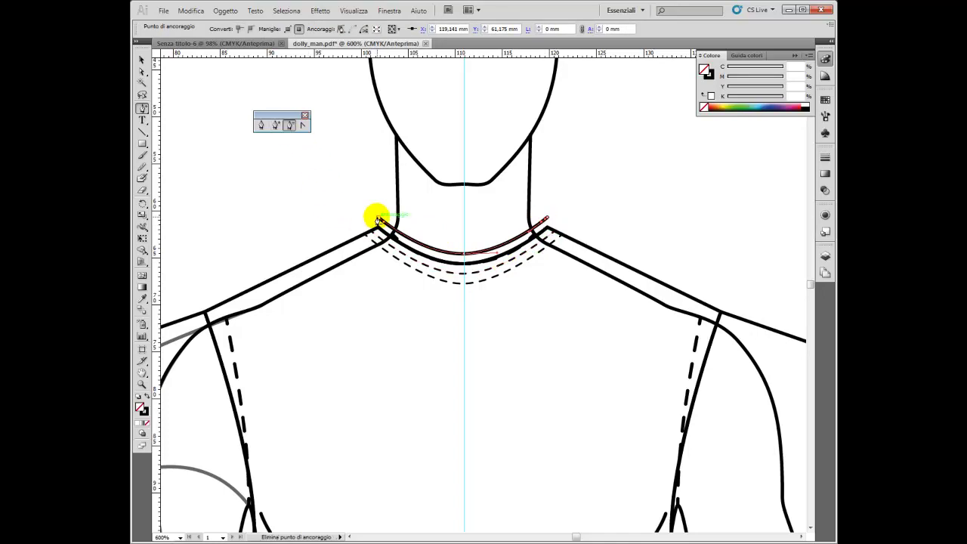
click(548, 219)
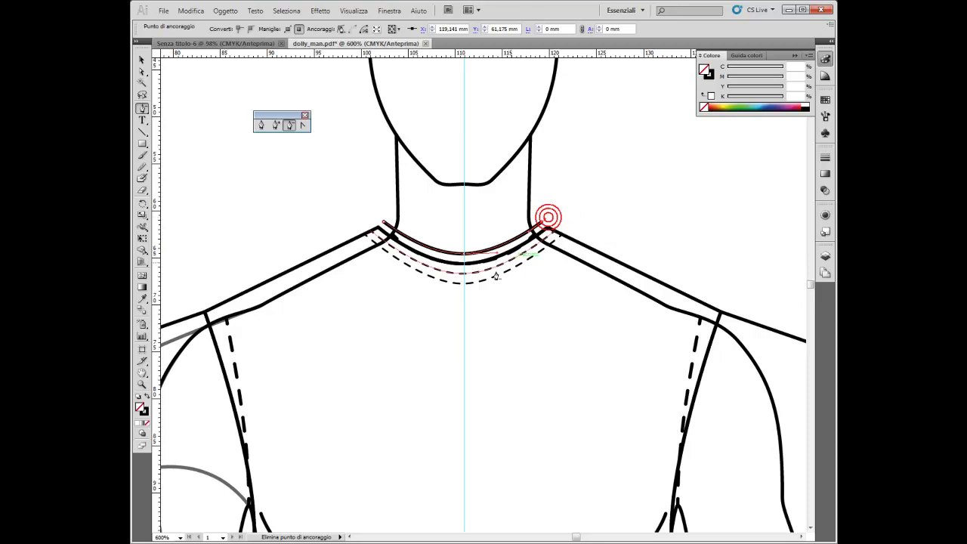
click(143, 73)
click(425, 253)
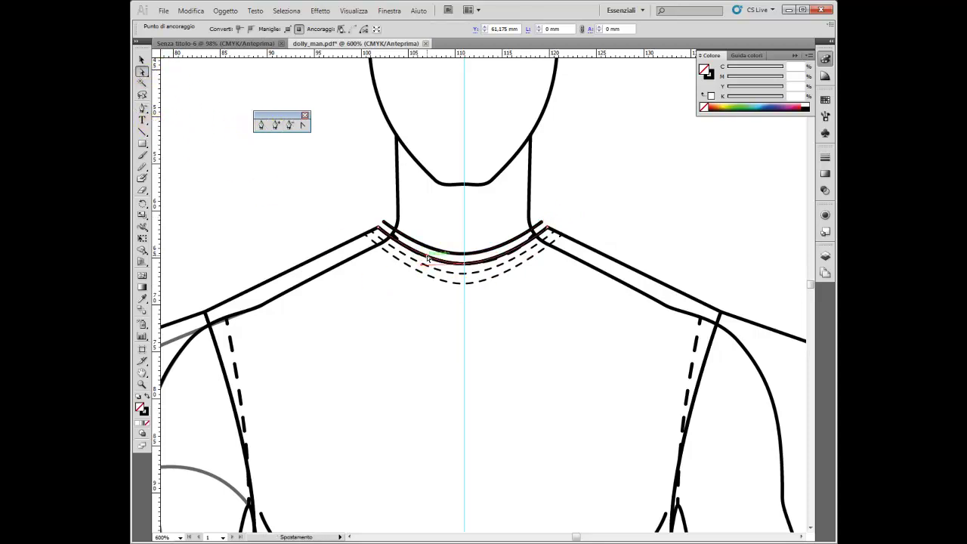
click(371, 222)
Step: Join the two curves' ends with the Pen tool into a closed collar band, then nudge it up
click(261, 126)
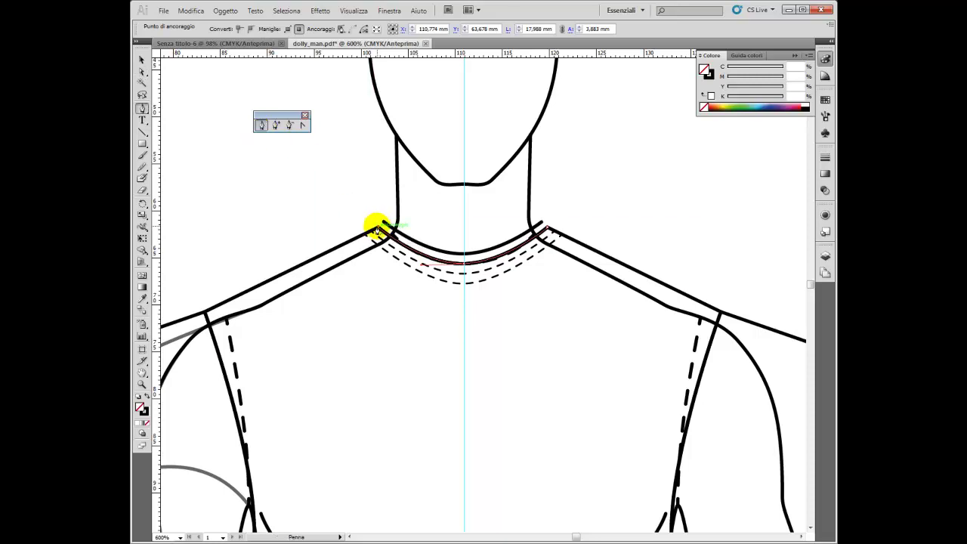
click(381, 220)
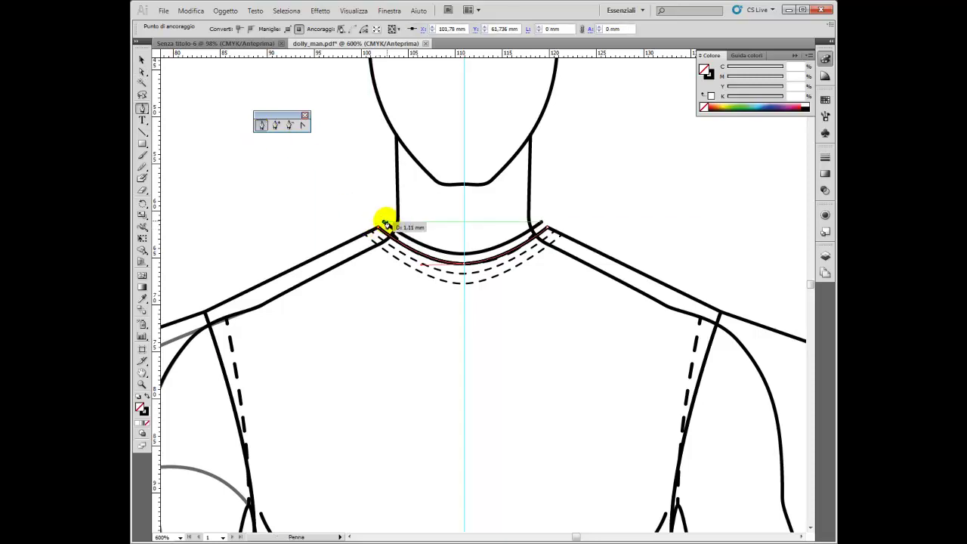
click(546, 225)
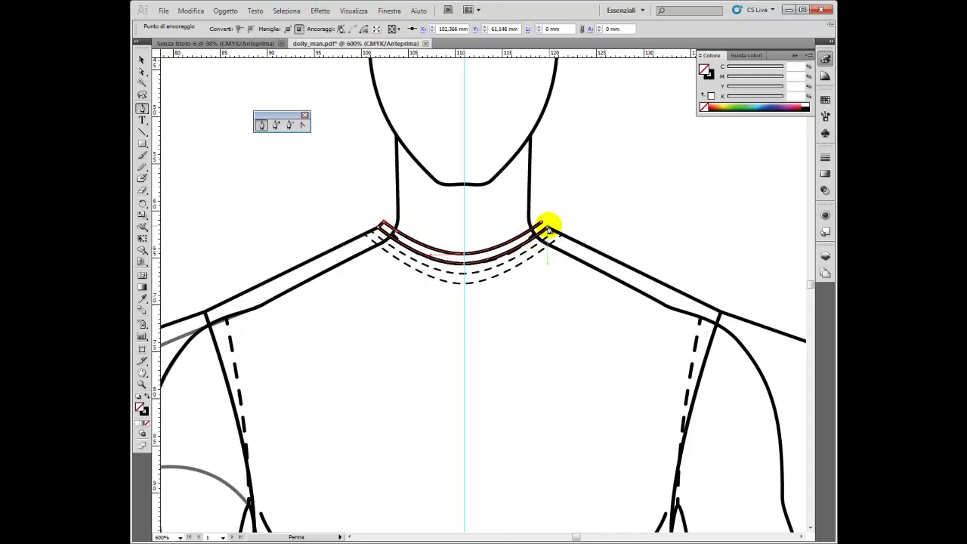
click(547, 225)
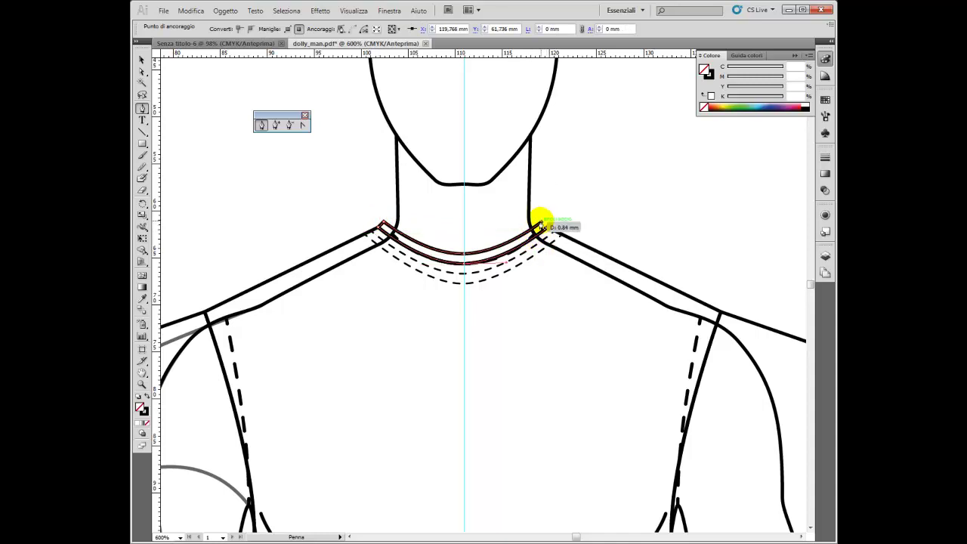
click(542, 224)
click(142, 57)
key(Up)
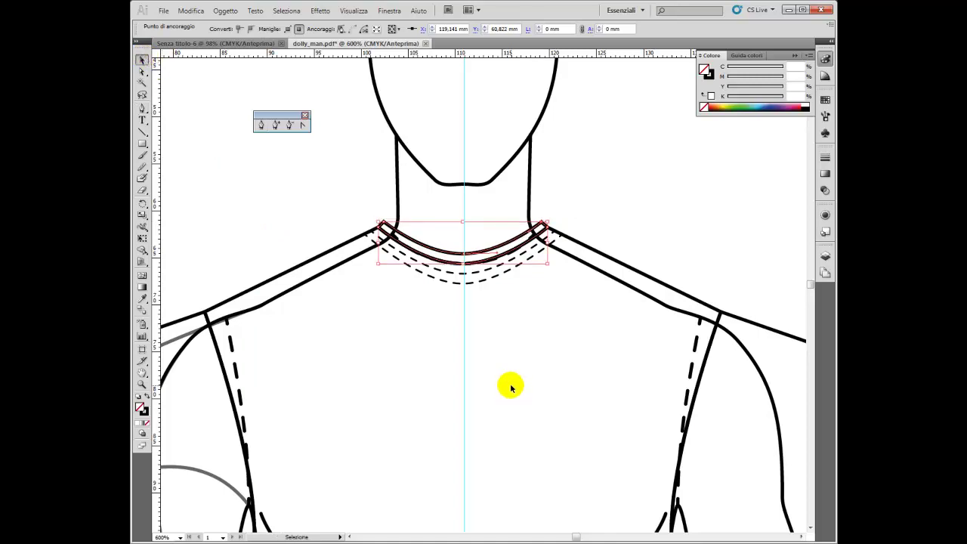
Step: Inspect the collar band's anchor points, switching selection tools and clearing the selection
click(141, 71)
click(526, 385)
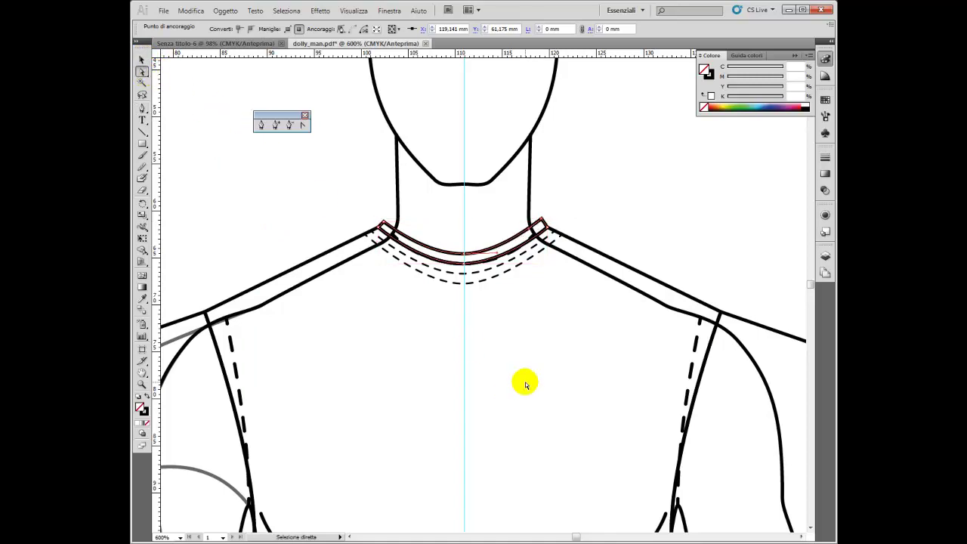
click(141, 60)
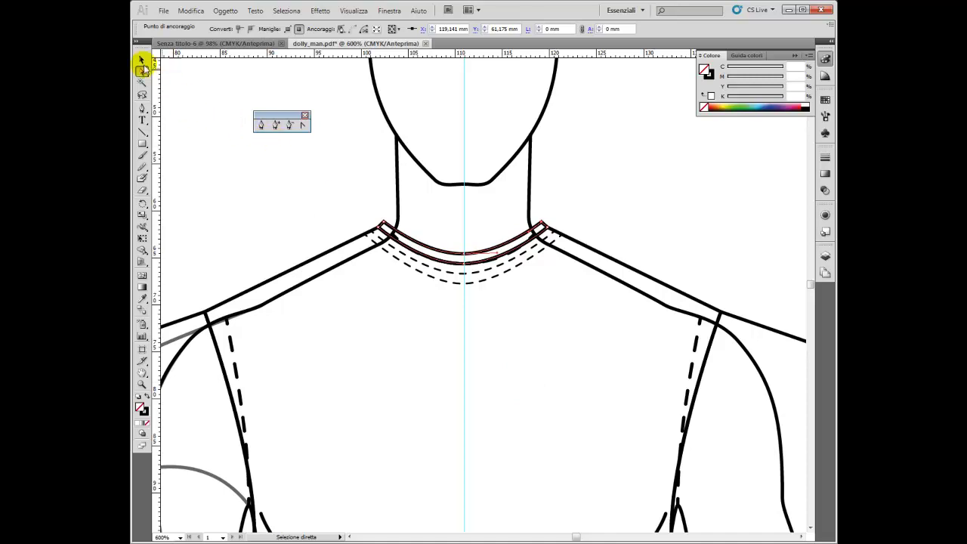
click(288, 248)
click(142, 71)
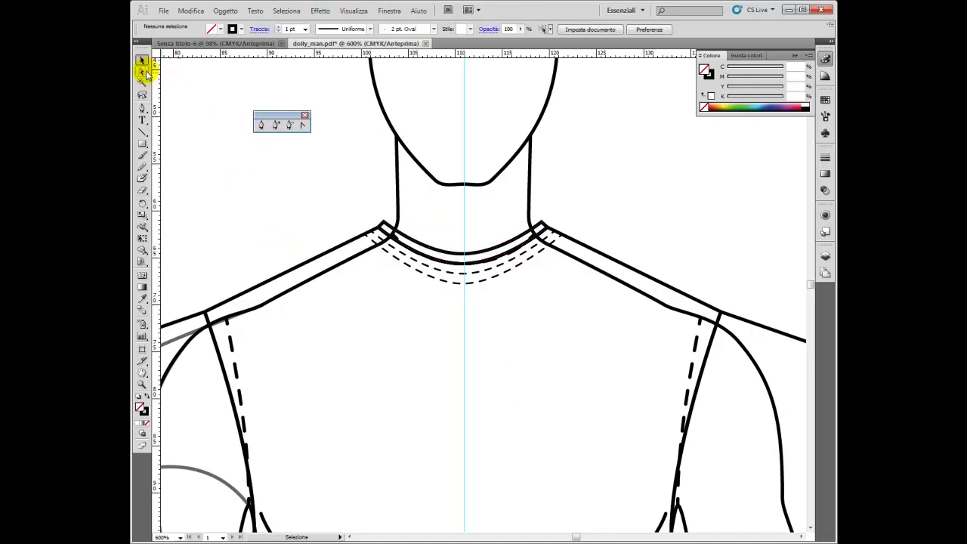
click(458, 254)
click(554, 361)
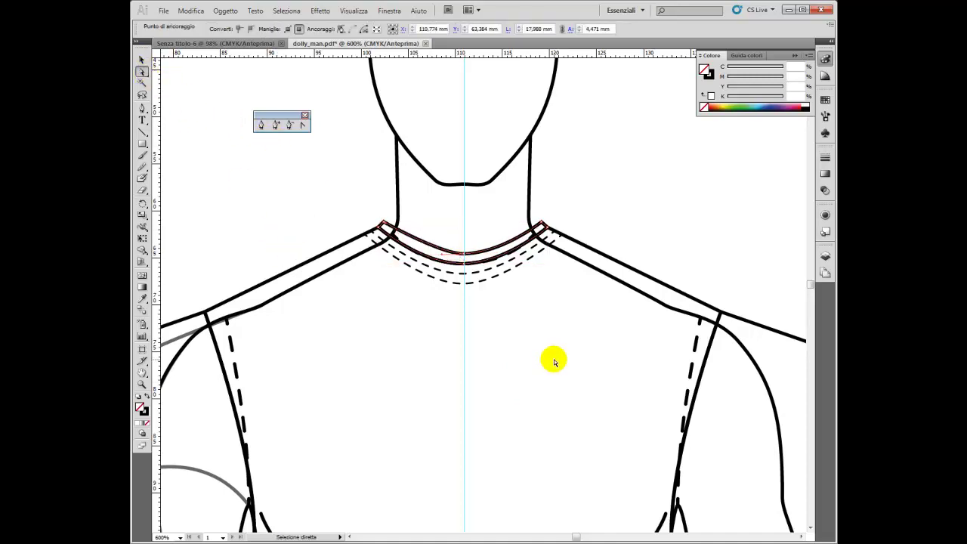
click(141, 59)
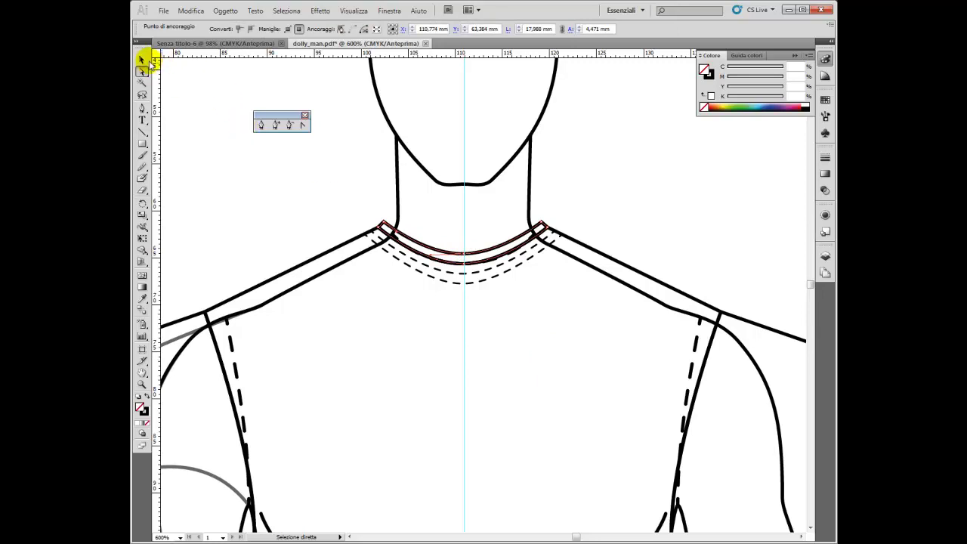
click(271, 177)
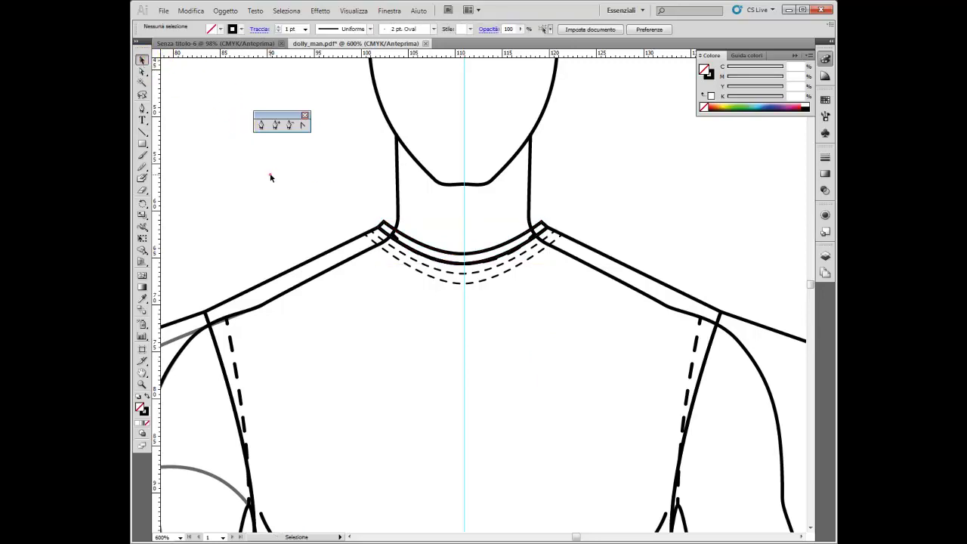
Step: Settle the collar band with an up-and-back nudge and show the Layers panel
click(436, 250)
key(Up)
key(Up)
key(Up)
key(Up)
key(Up)
key(Up)
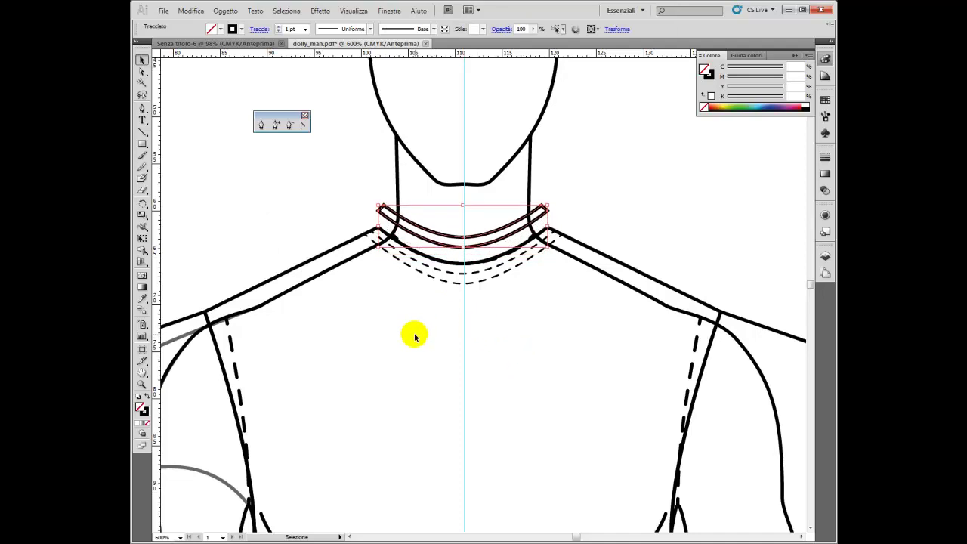
key(Down)
key(Down)
key(Down)
key(Down)
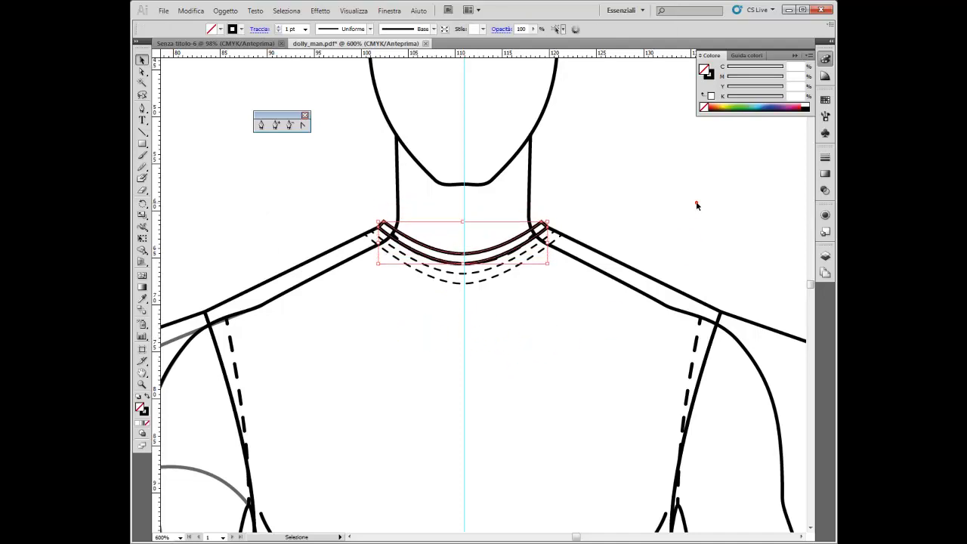
click(695, 204)
click(825, 255)
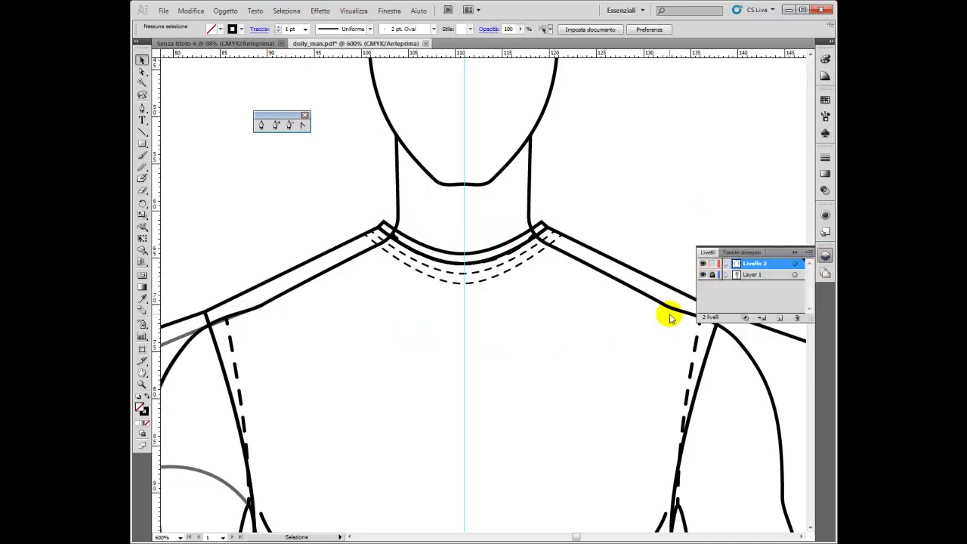
Step: Zoom out, hide Layer 1's body figure, and lift the collar band up
key(ctrl+minus)
key(ctrl+minus)
key(ctrl+minus)
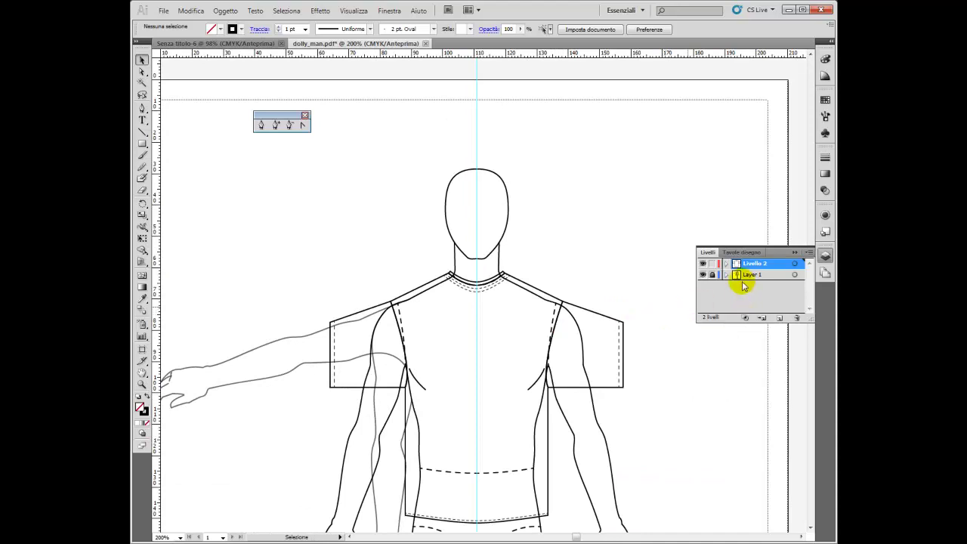
click(702, 274)
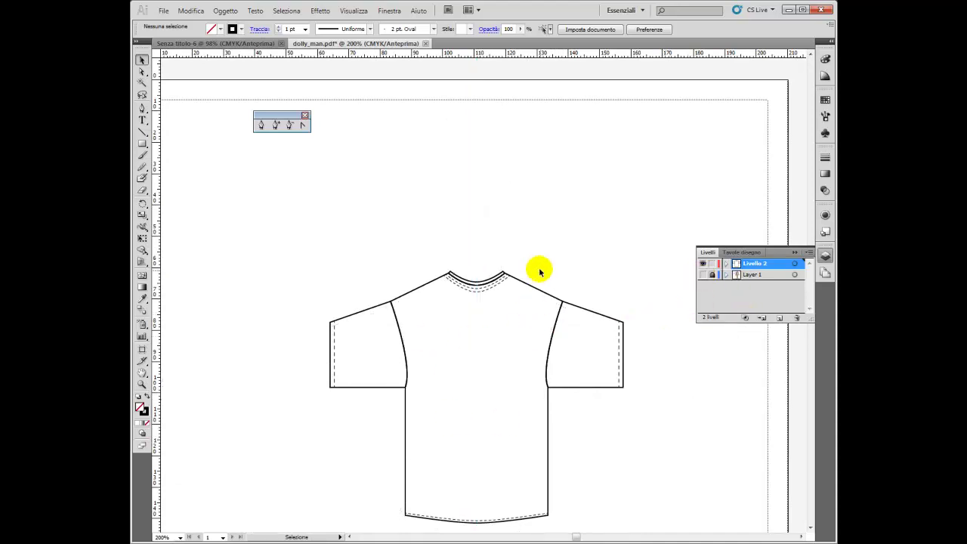
click(476, 281)
key(shift+Up)
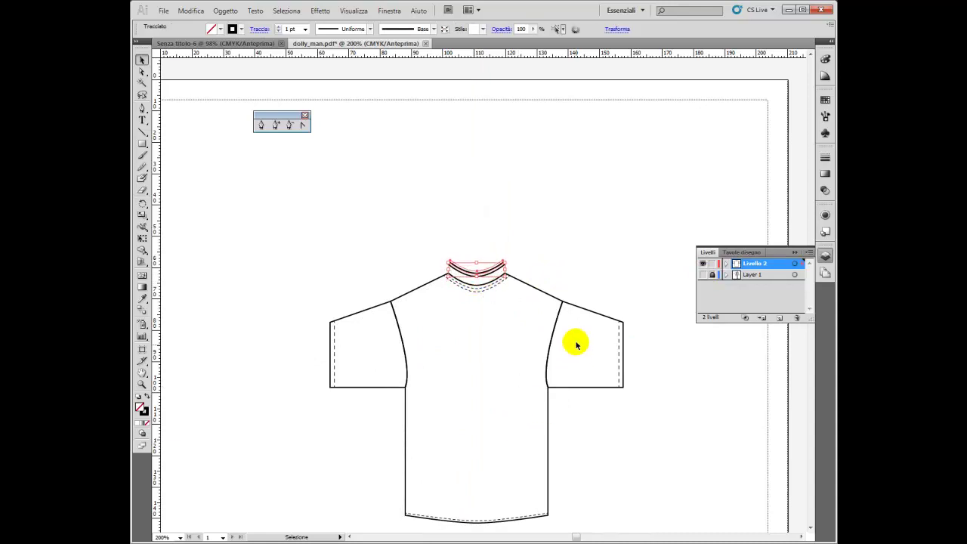
Step: Move the right sleeve right and the left sleeve left, away from the body
click(580, 309)
key(shift+Right)
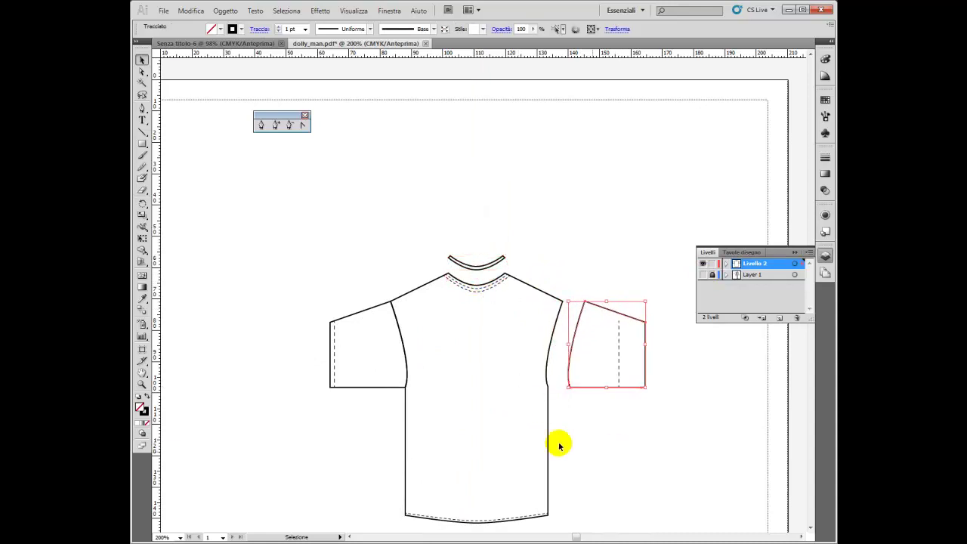
click(331, 342)
key(Left)
key(Left)
key(Left)
key(Left)
key(Left)
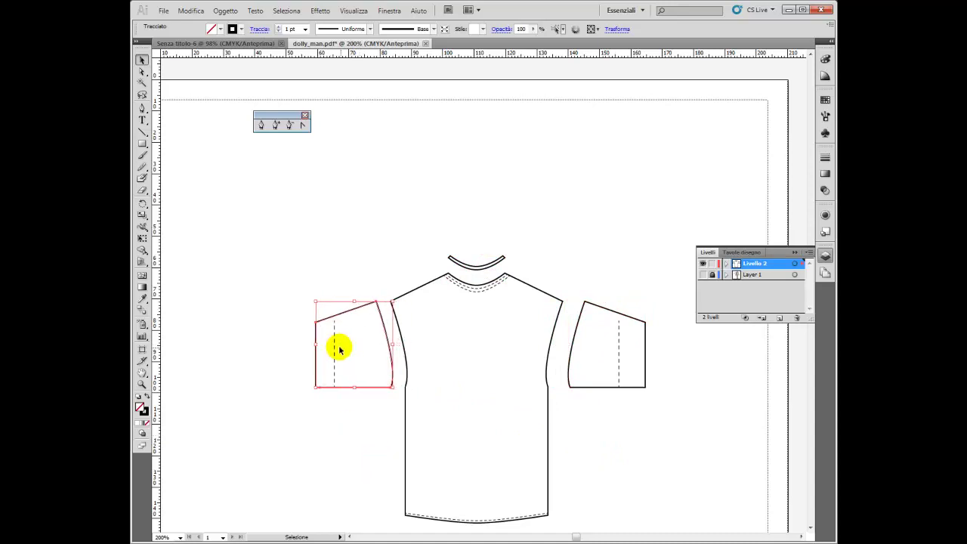